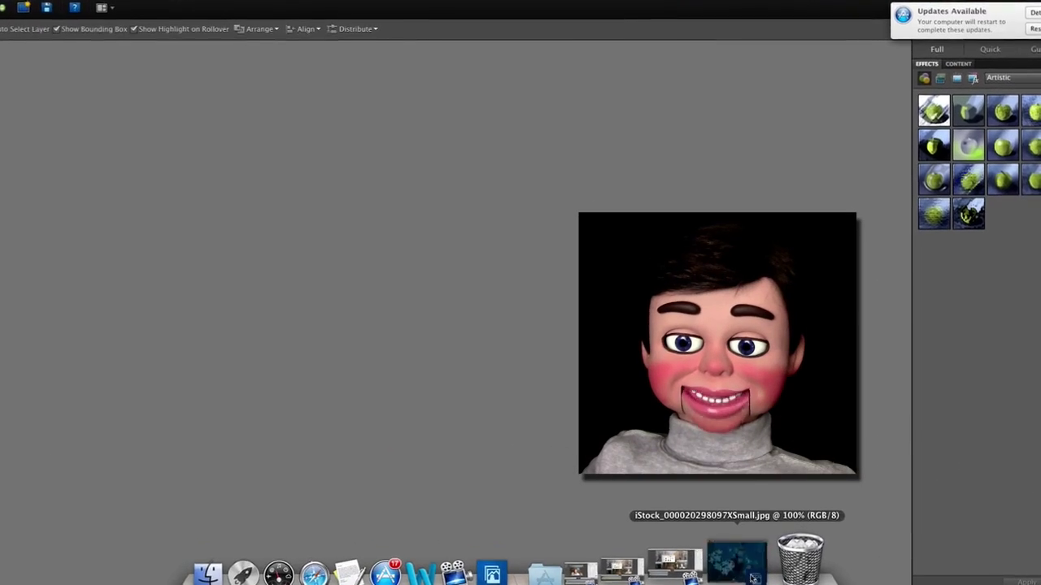
Step: Restore the flower photo and clone blurred background pixels over the unwanted spot
click(730, 557)
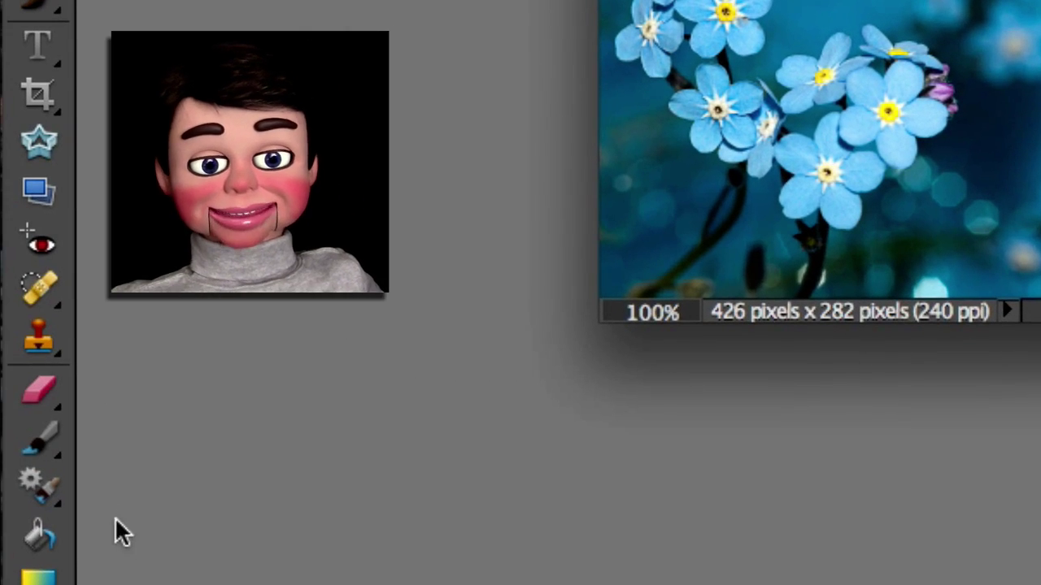
click(39, 337)
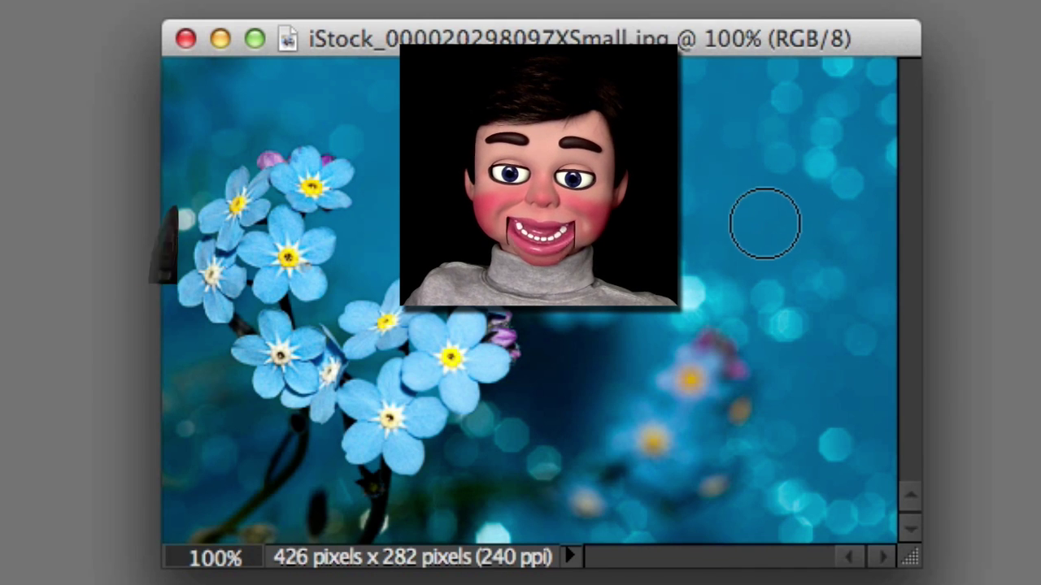
alt+click(764, 223)
click(832, 185)
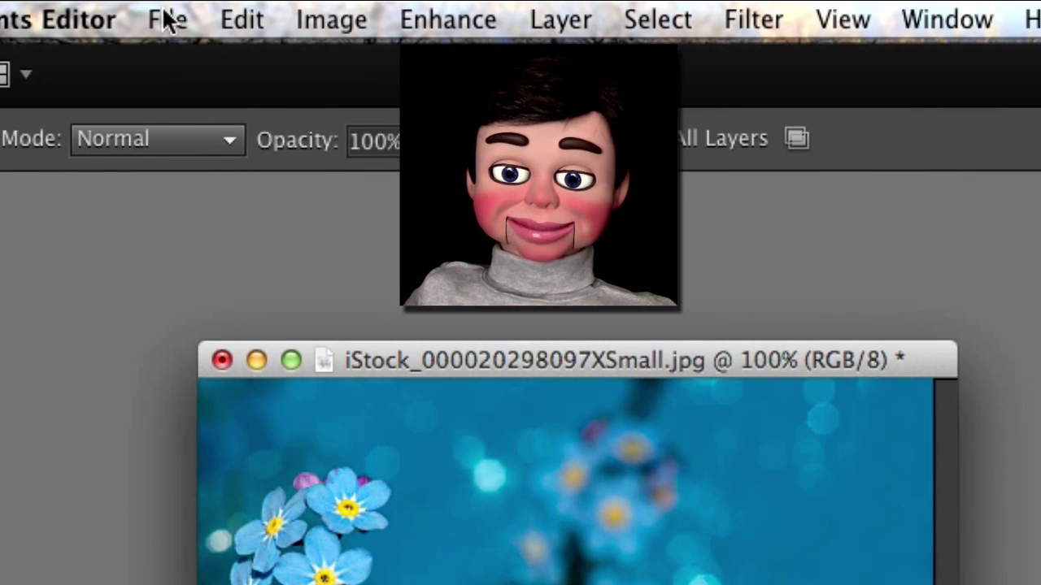
Step: Create a blank white 1280 × 720 document, move its window lower, and refocus the flower photo
click(167, 18)
mouse_move(190, 63)
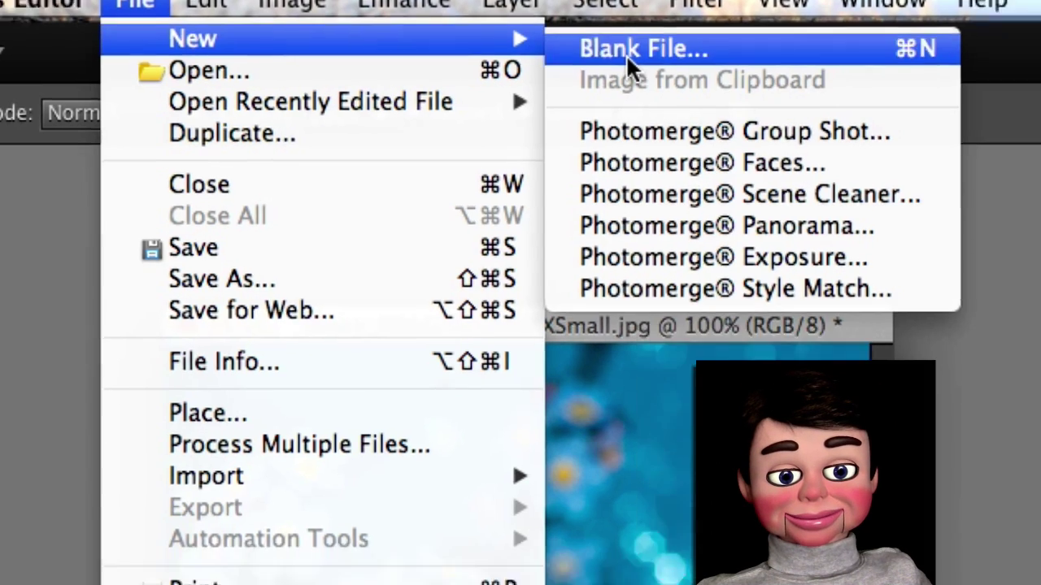
click(654, 71)
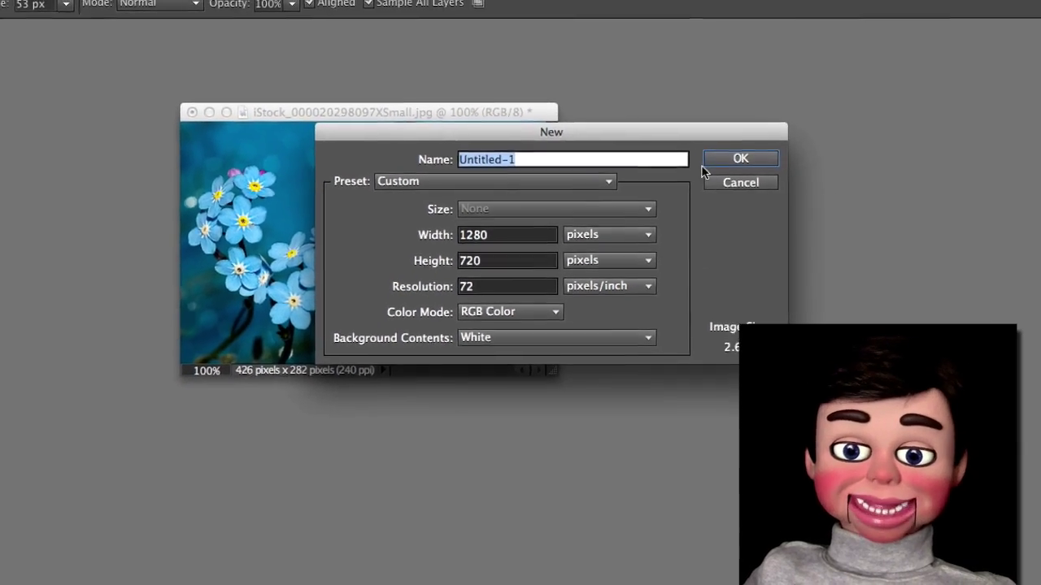
click(701, 153)
drag(540, 48, 711, 159)
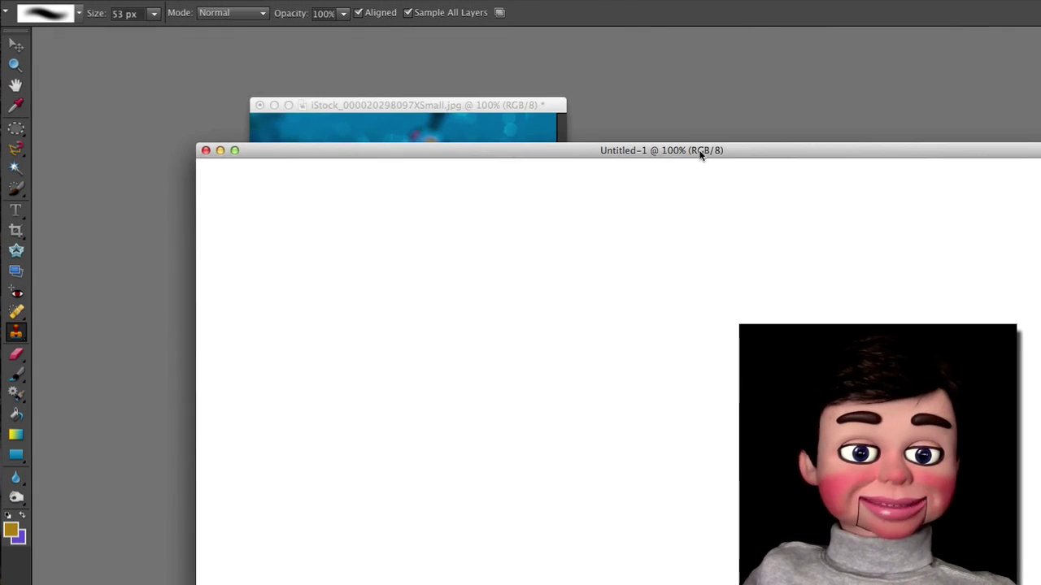
click(407, 105)
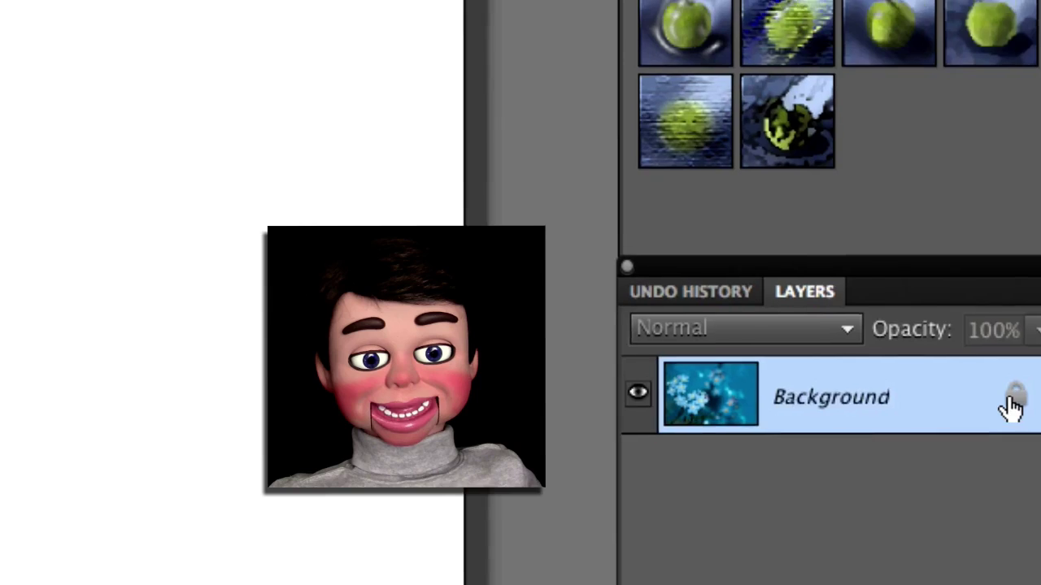
Step: Convert the photo's Background to Layer 0 and drag a copy into Untitled-1
double_click(1032, 374)
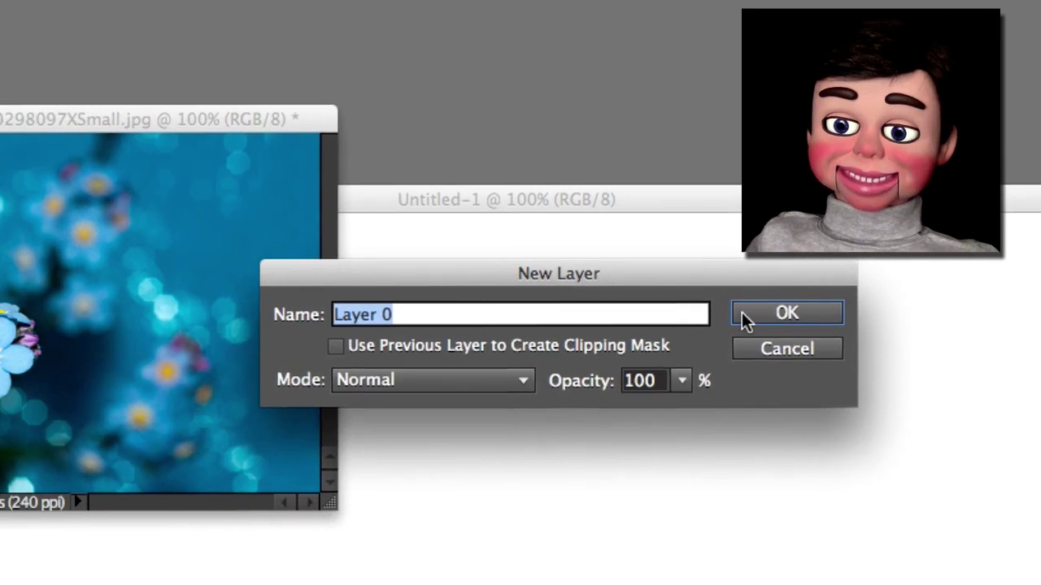
click(93, 135)
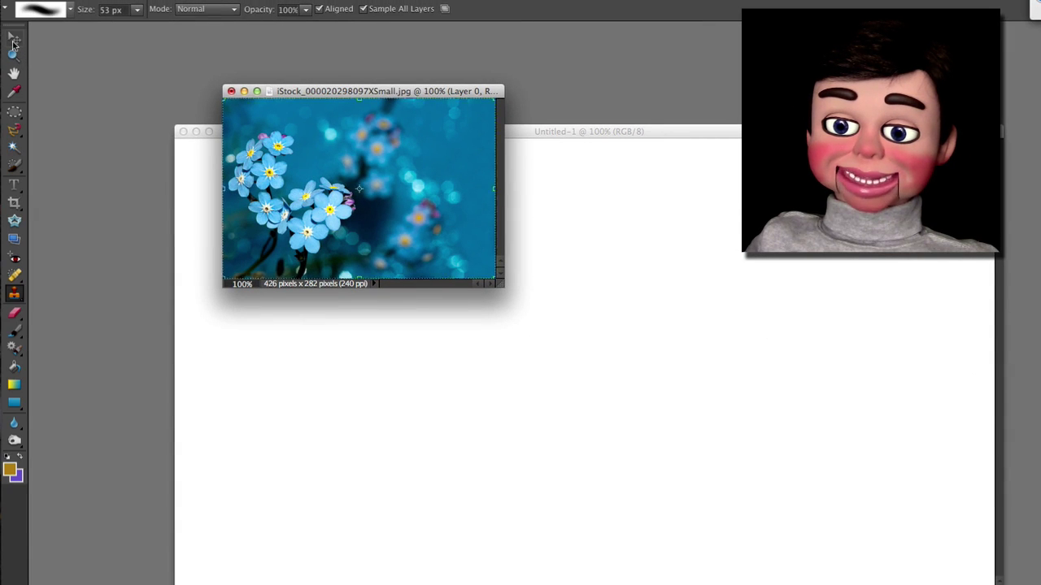
click(14, 38)
drag(344, 154, 420, 249)
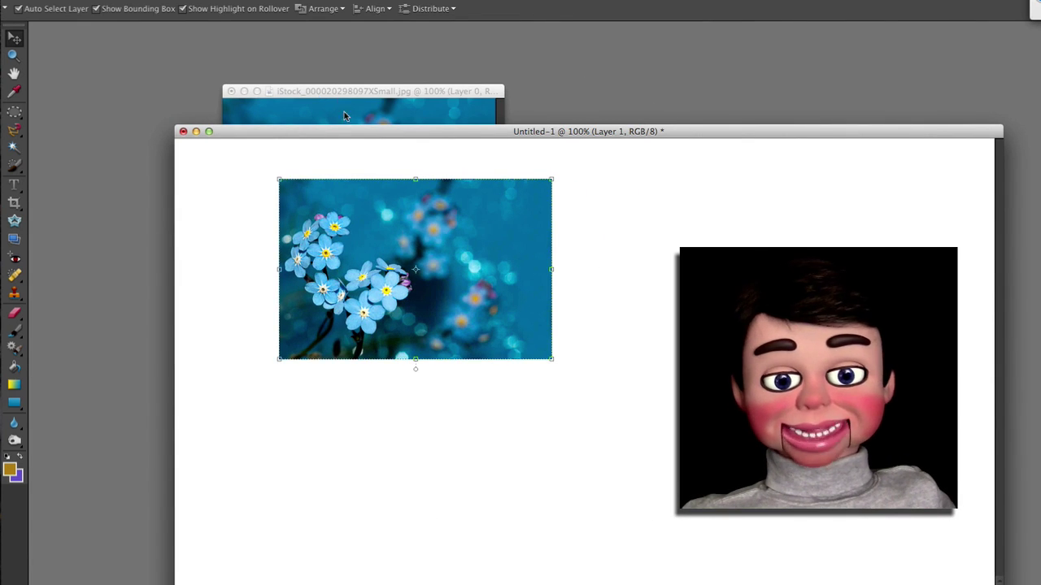
drag(344, 131, 309, 63)
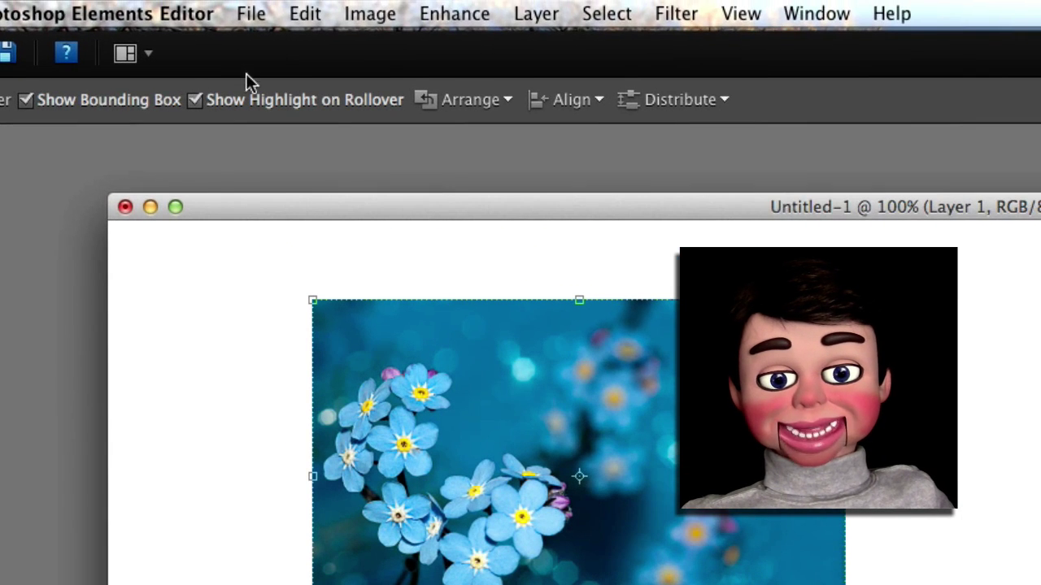
Step: Create a 600 × 300 pixel white document, Untitled-2, and reposition its window
click(253, 17)
mouse_move(283, 47)
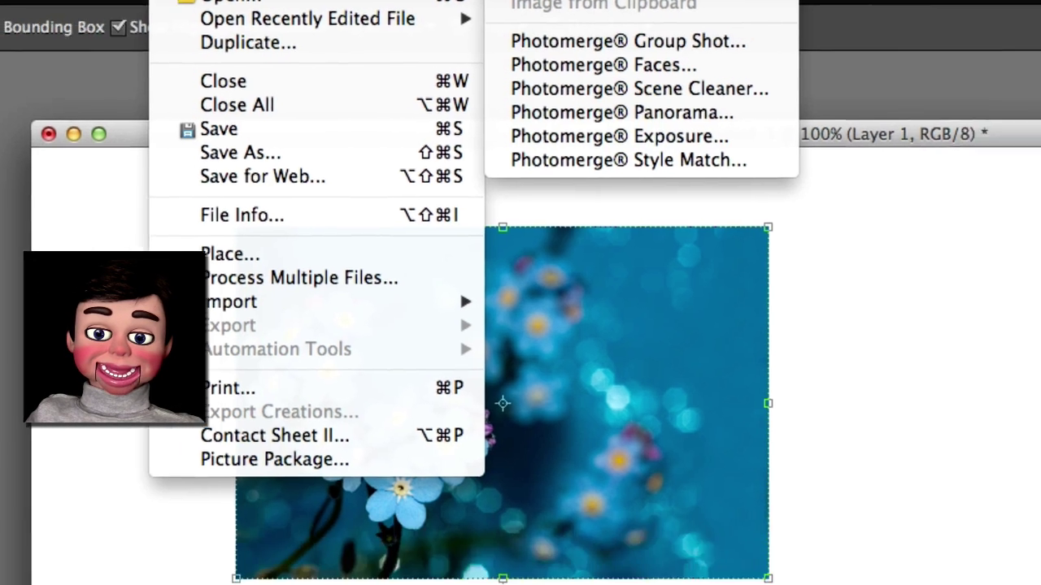
click(635, 50)
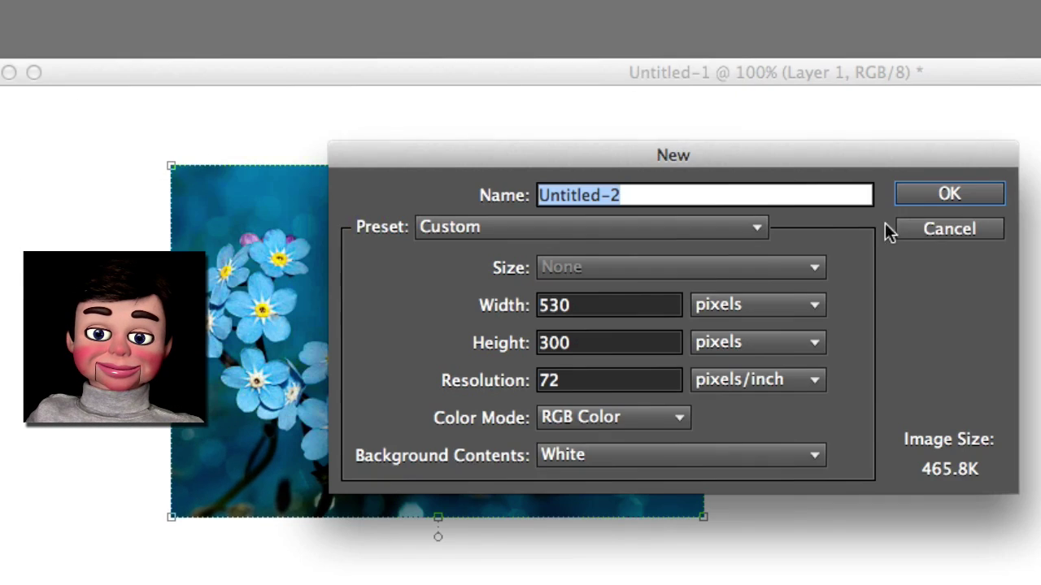
double_click(595, 306)
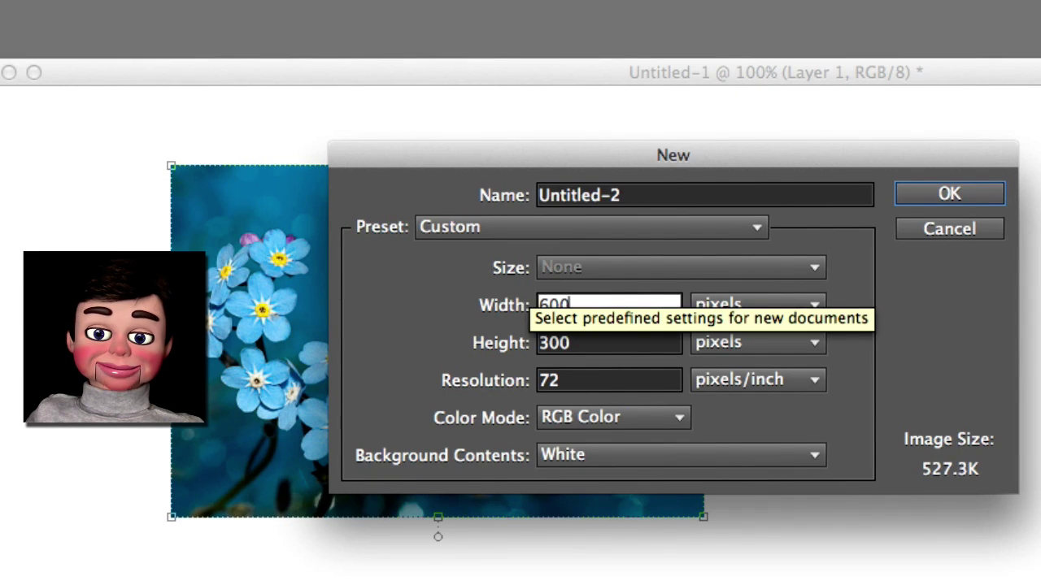
text(600)
click(947, 197)
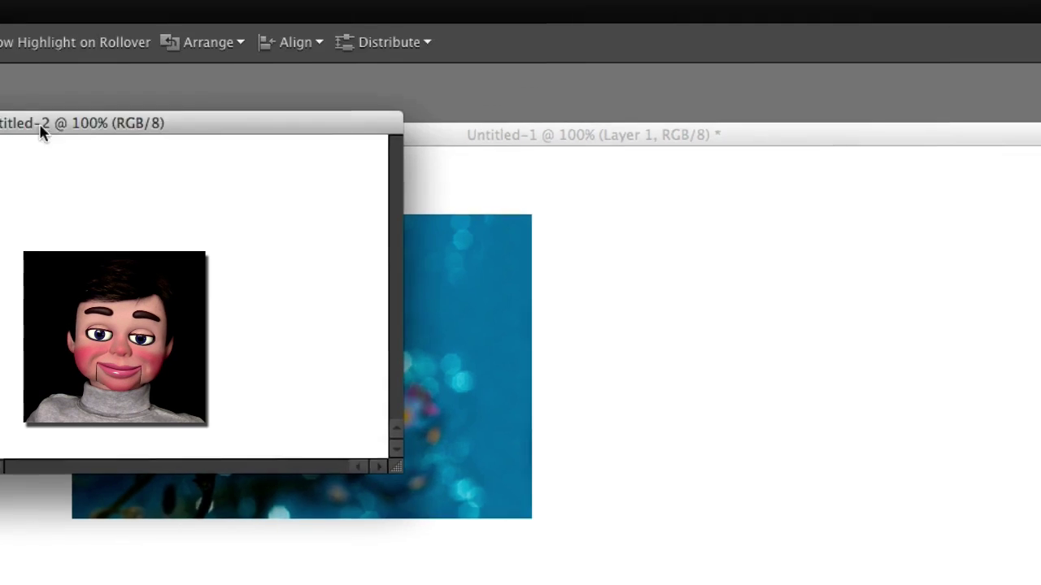
drag(106, 61, 1002, 153)
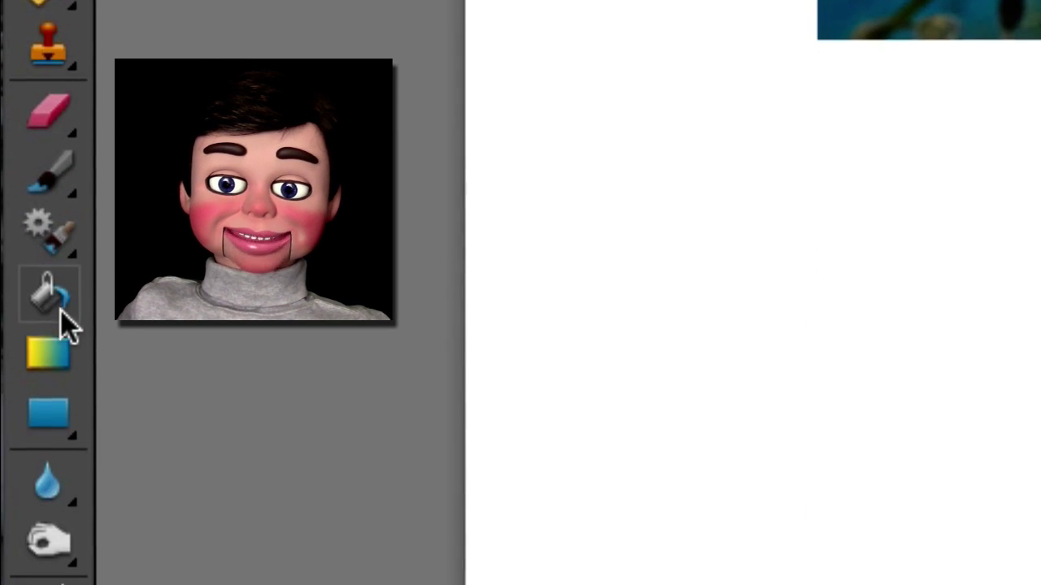
Step: Open the Gradient Editor and load the Violet, Orange preset
click(62, 348)
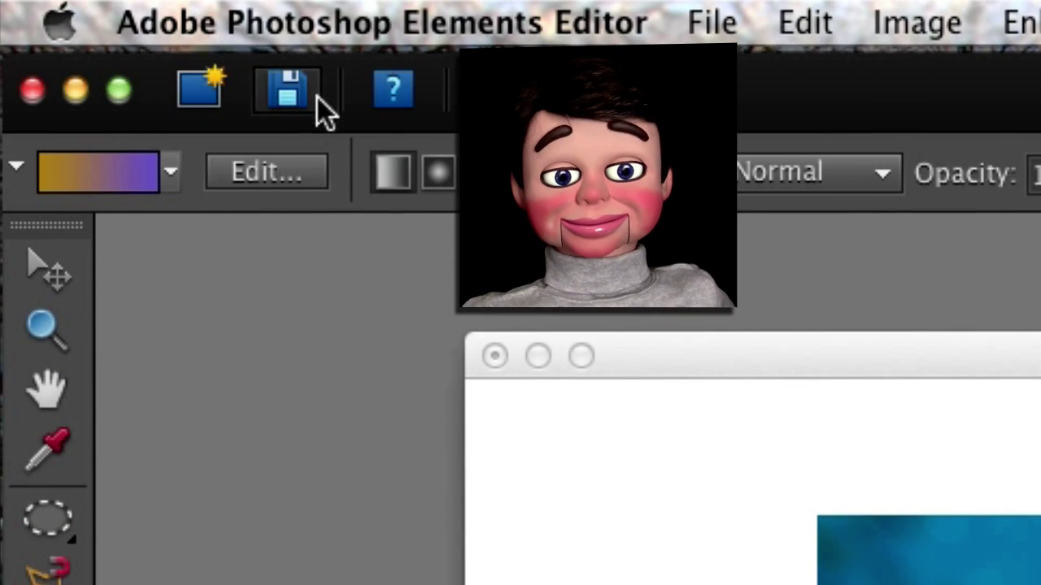
click(295, 177)
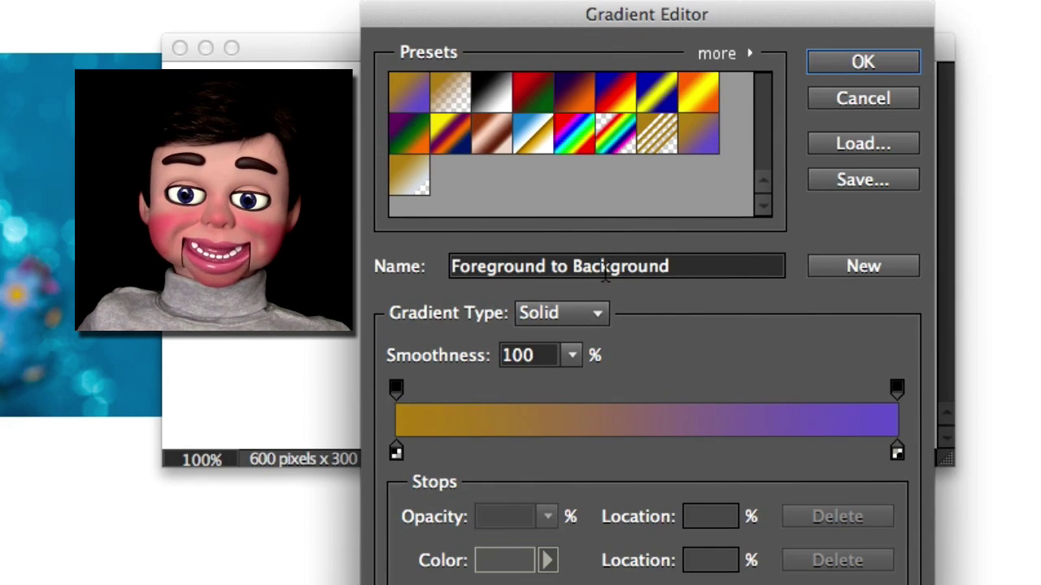
click(529, 102)
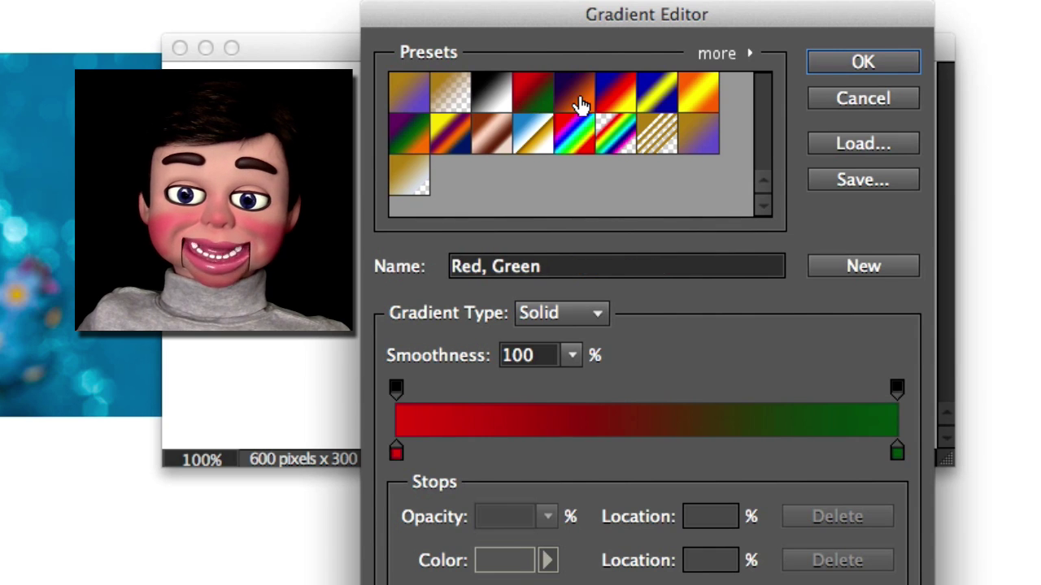
click(580, 106)
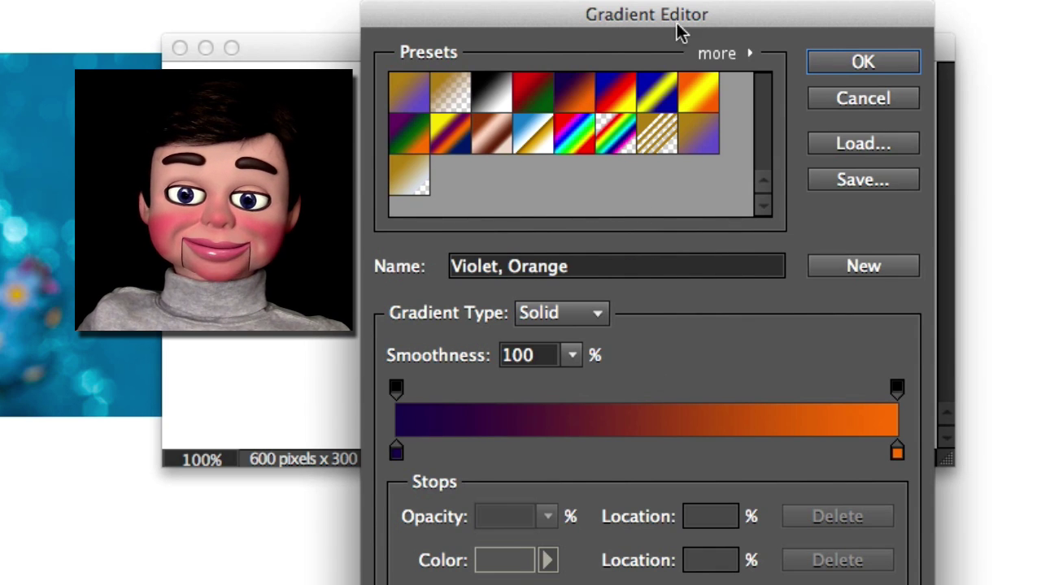
drag(679, 32, 765, 16)
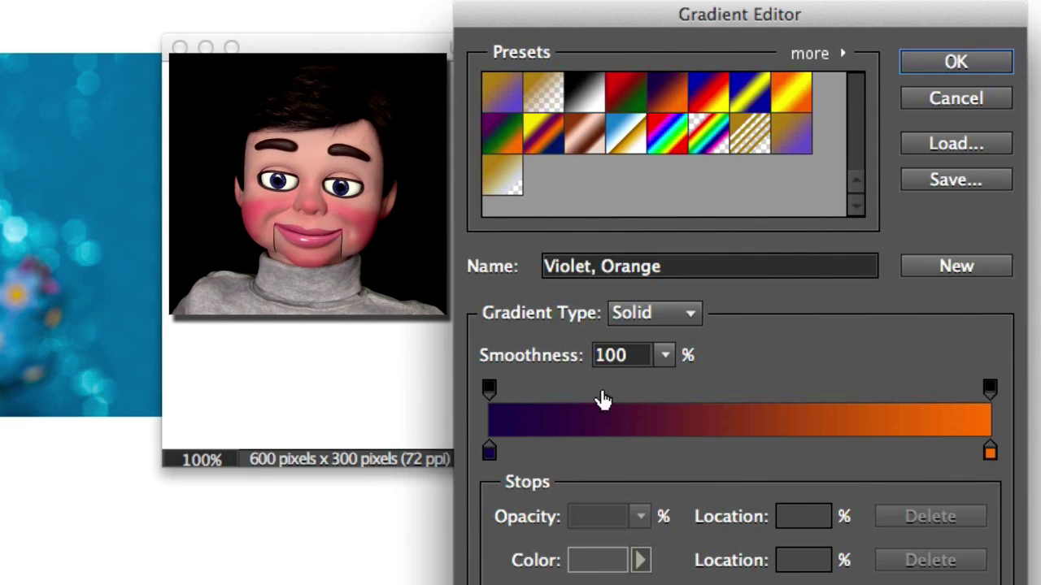
Step: Select the gradient's opacity stops, then its dark purple left colour stop
click(491, 390)
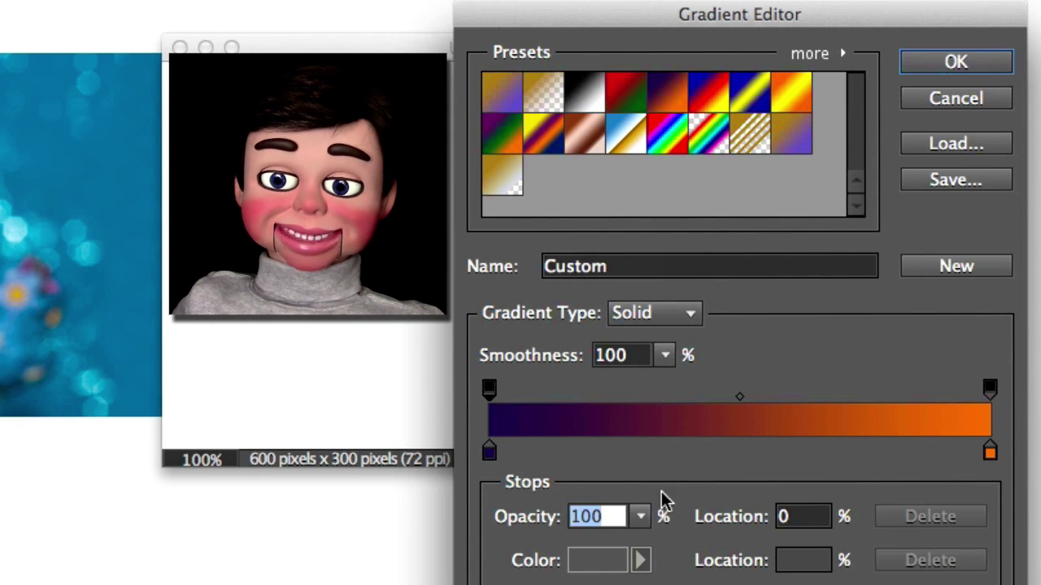
click(991, 389)
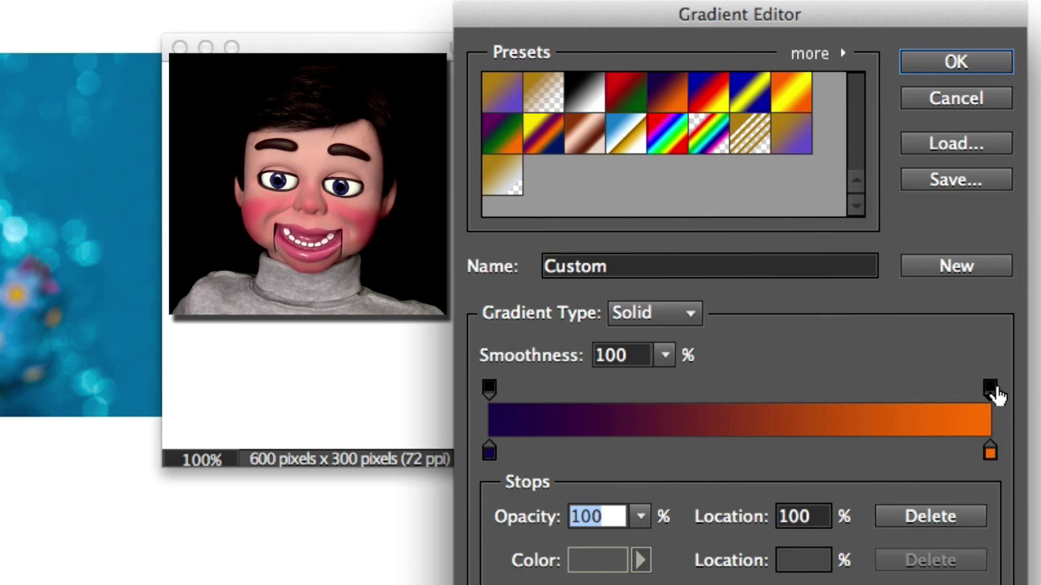
click(489, 451)
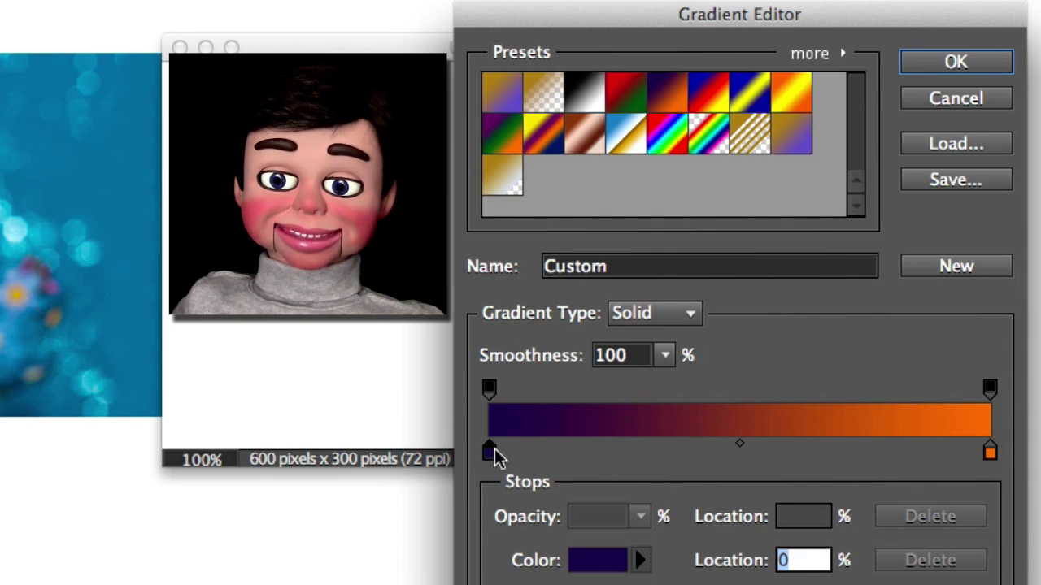
Step: Set the gradient's left colour stop to teal blue sampled from the flower photo
double_click(490, 452)
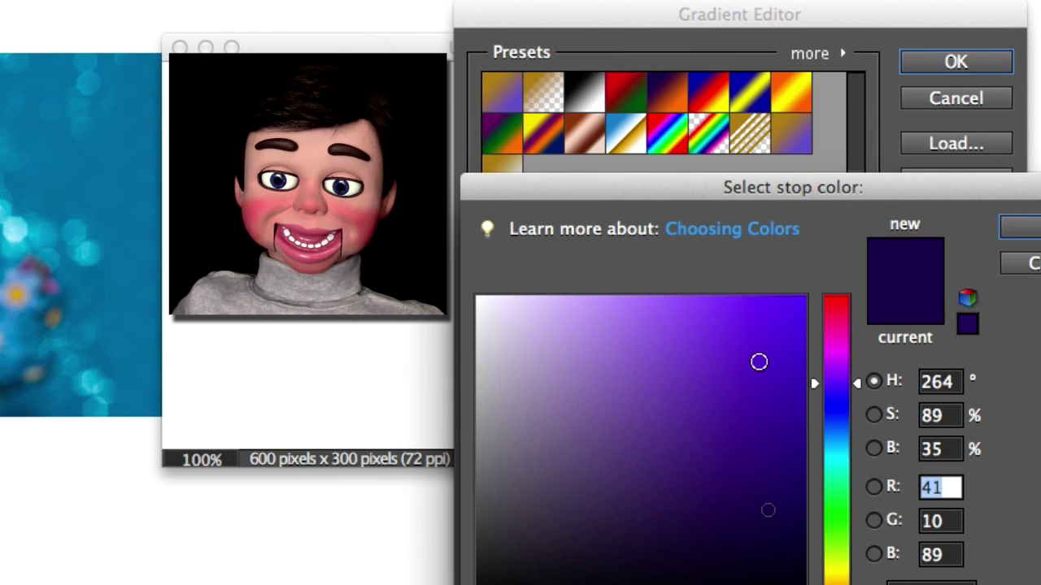
click(144, 178)
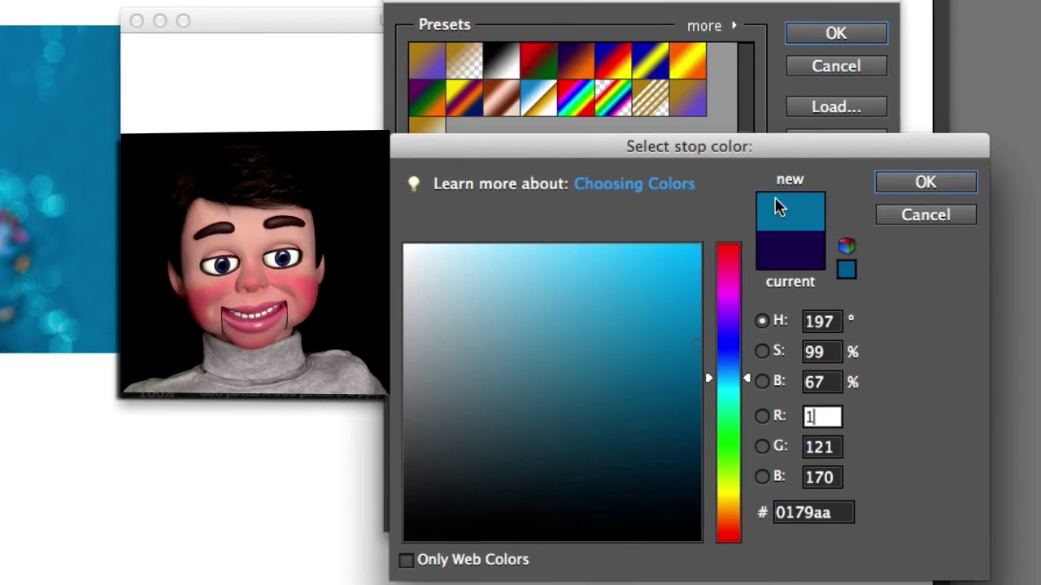
click(912, 187)
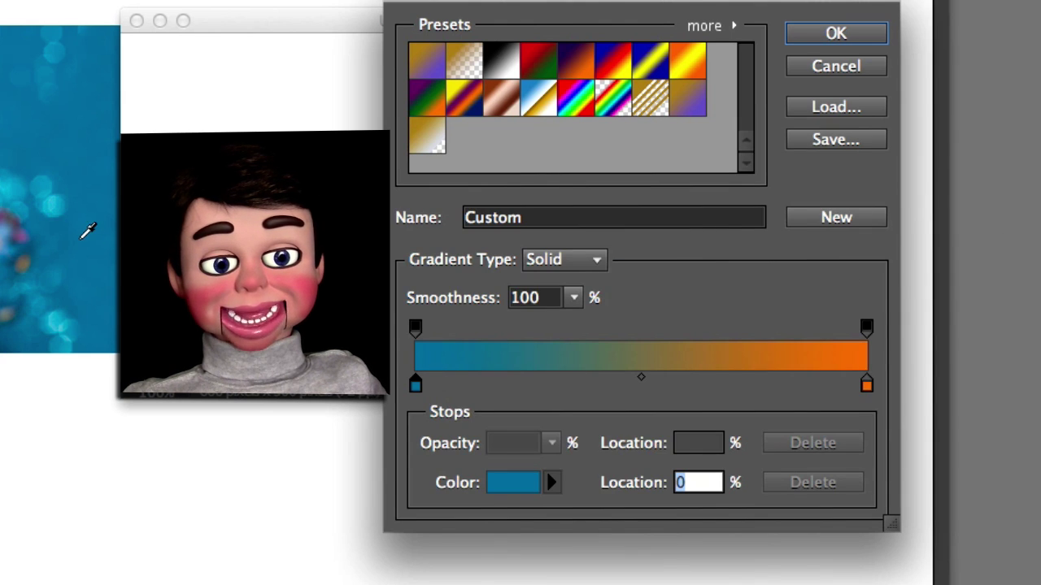
Step: Set the right colour stop to white sampled from the blank canvas
double_click(867, 389)
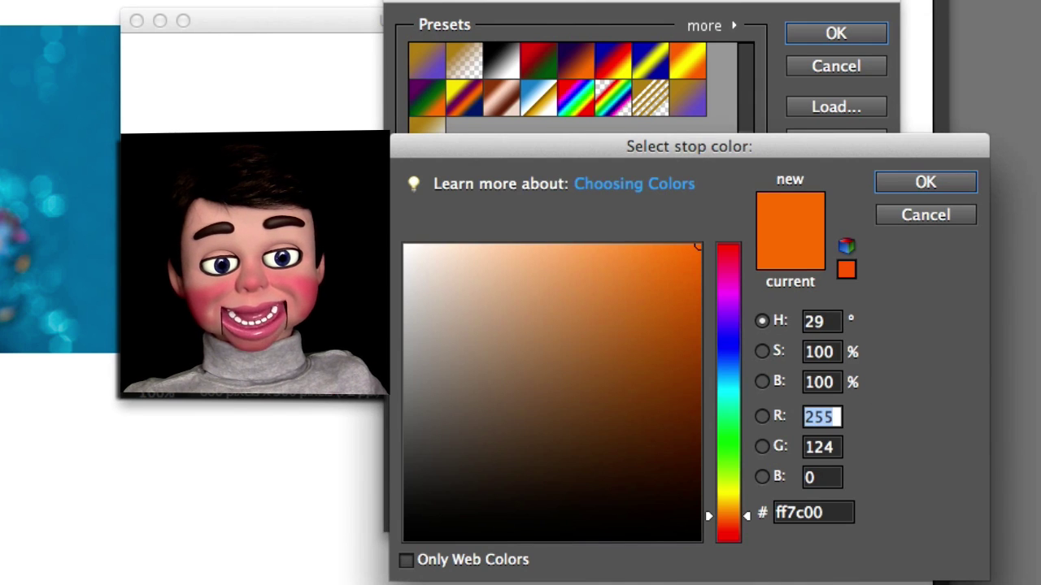
click(188, 214)
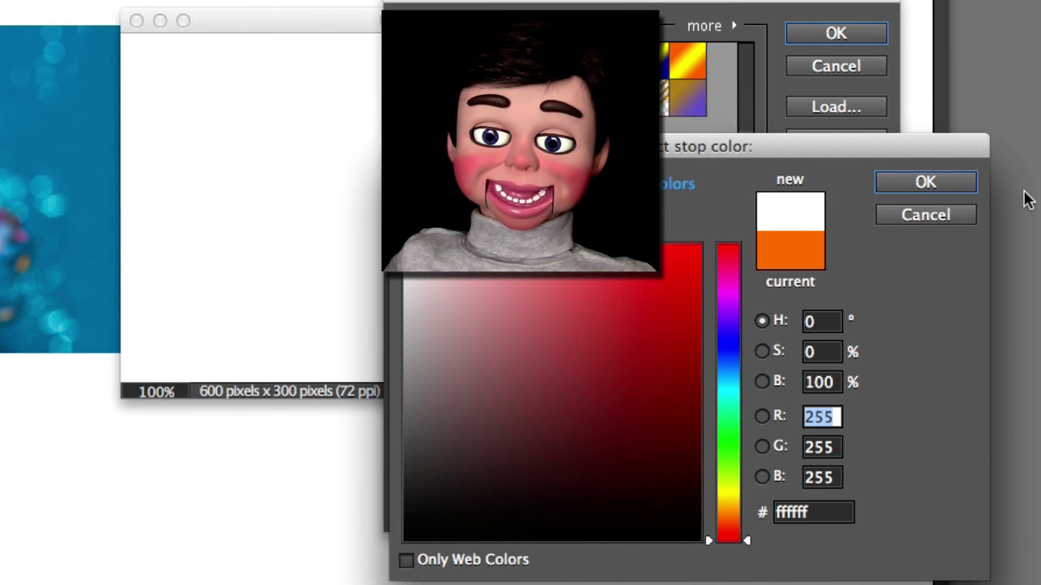
click(955, 186)
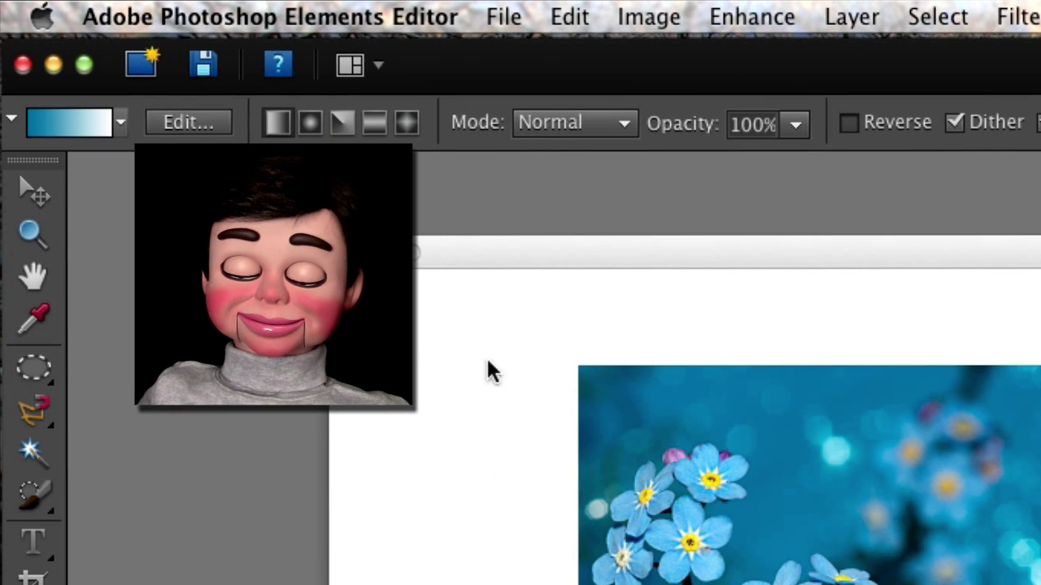
Step: Drag the gradient layer into the flower document and align it against the photo's edge
click(37, 186)
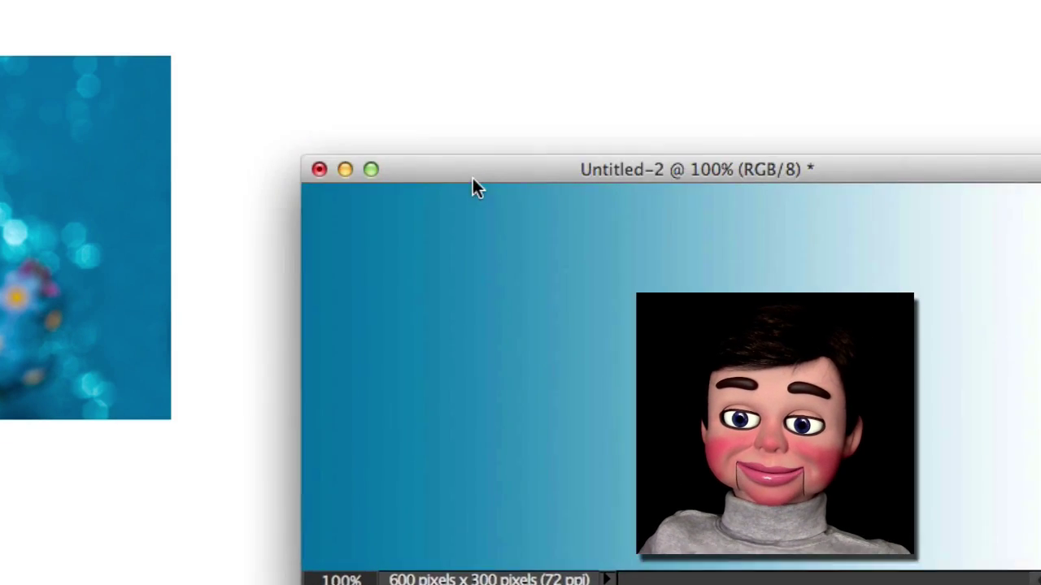
drag(494, 297, 216, 266)
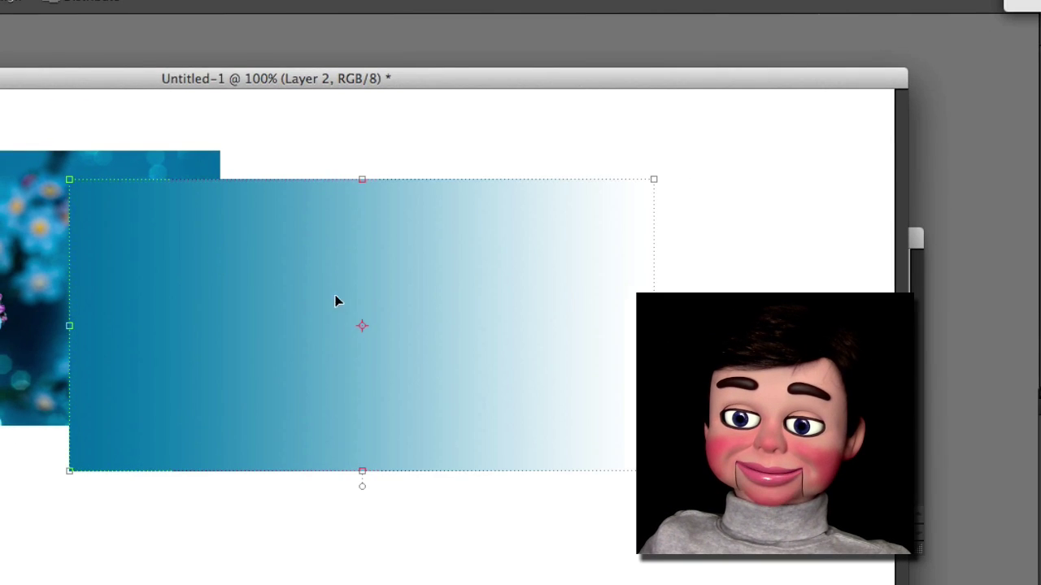
drag(337, 302, 465, 276)
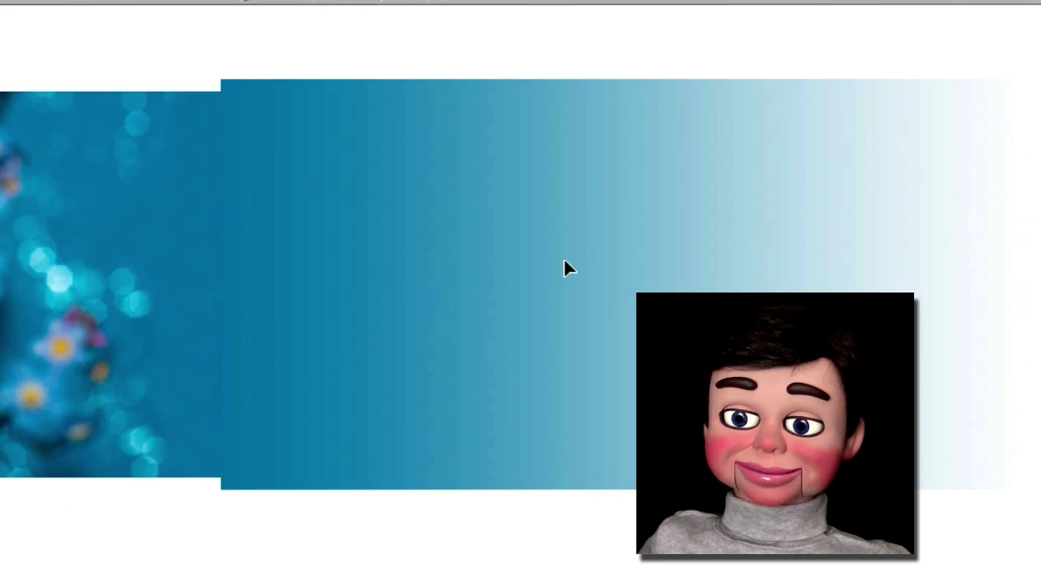
Step: Nudge and resize the gradient so its top edge matches the photo's top
key(ctrl+t)
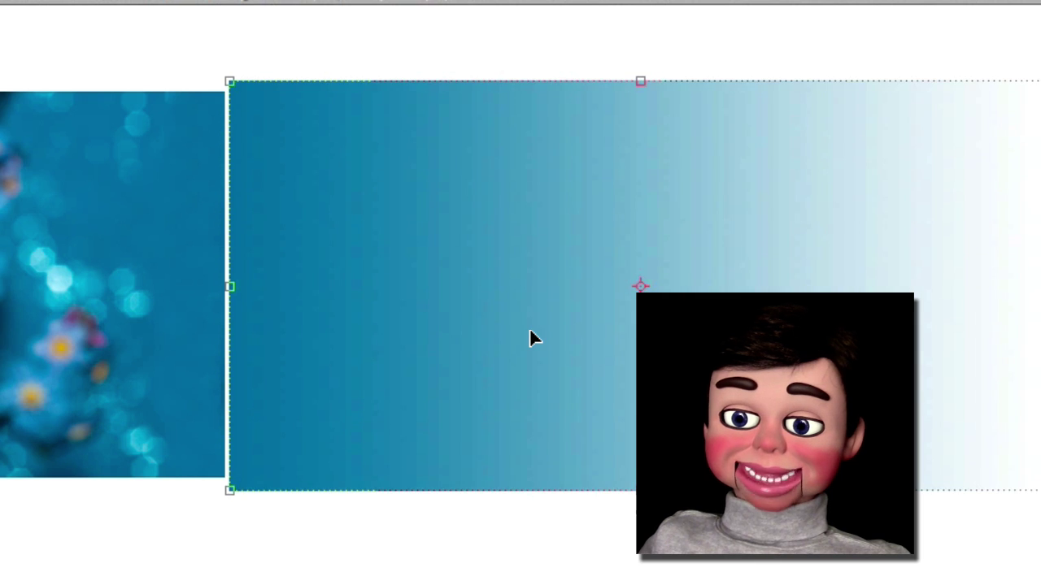
key(Up)
key(Up)
key(Right)
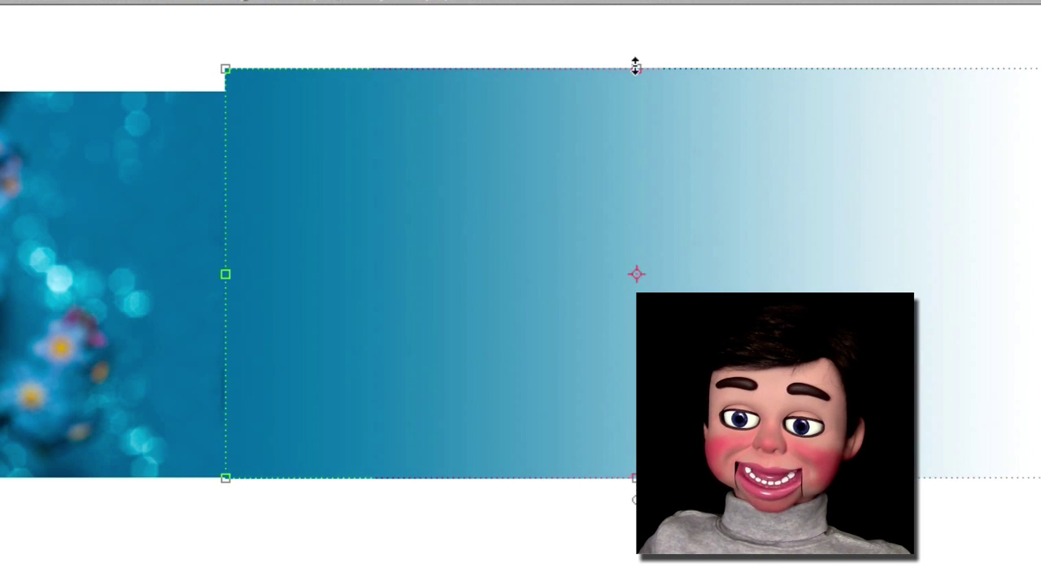
drag(635, 65, 633, 87)
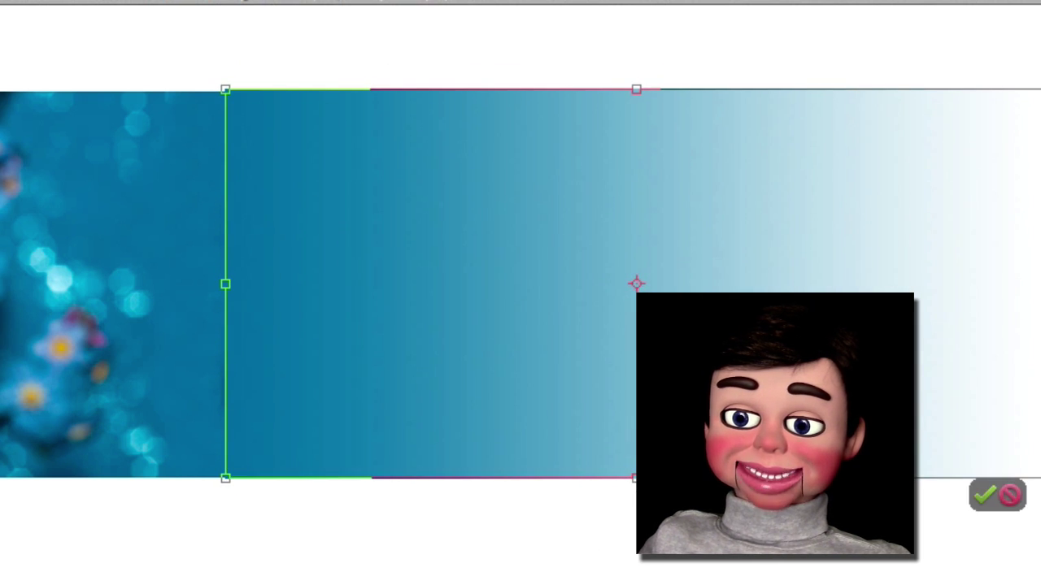
click(984, 494)
key(ctrl+t)
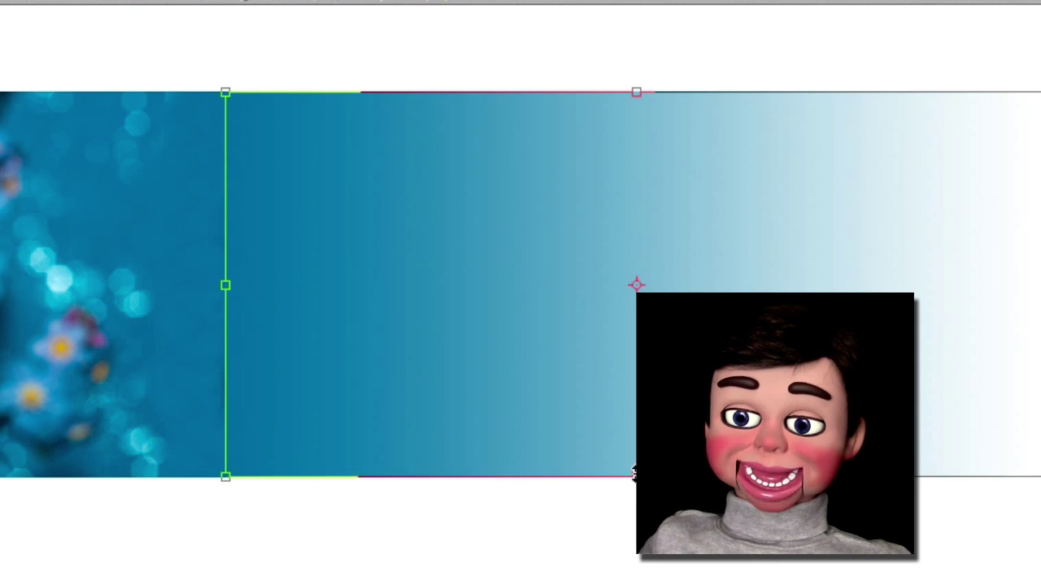
click(818, 567)
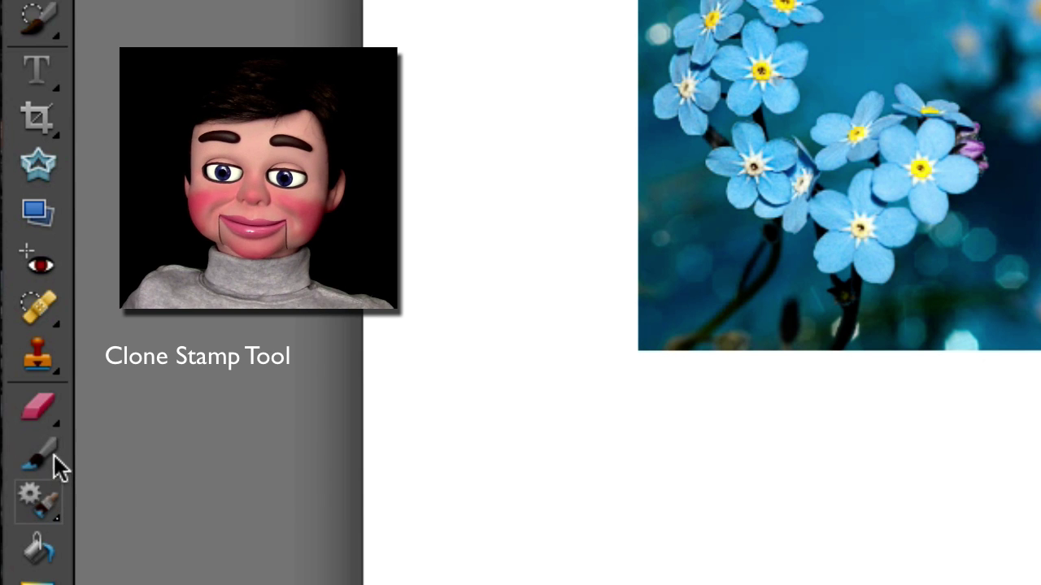
Step: Select Layer 1, Layer 2 and the background layer and merge them together
click(51, 351)
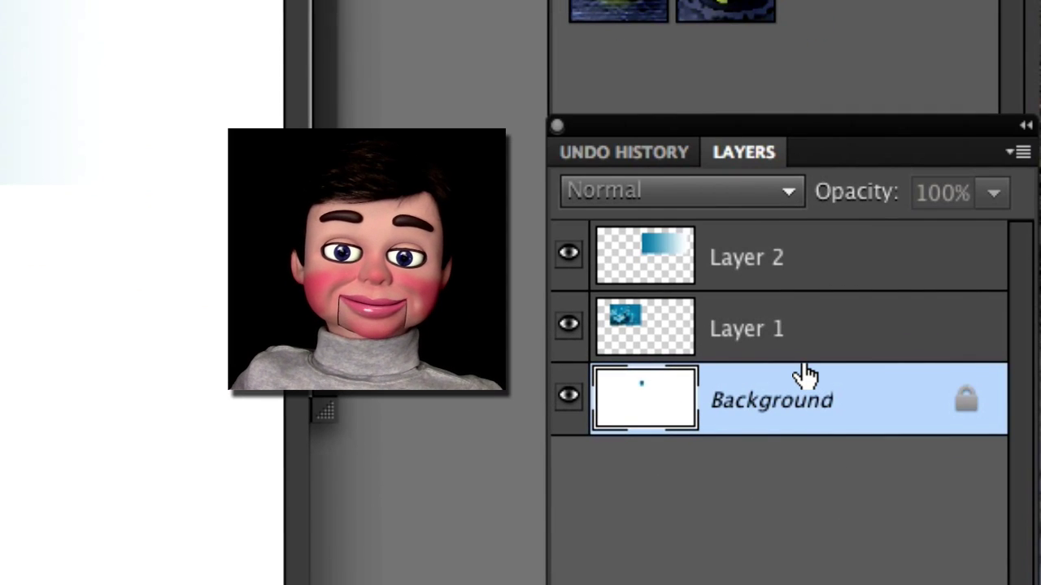
shift+click(797, 343)
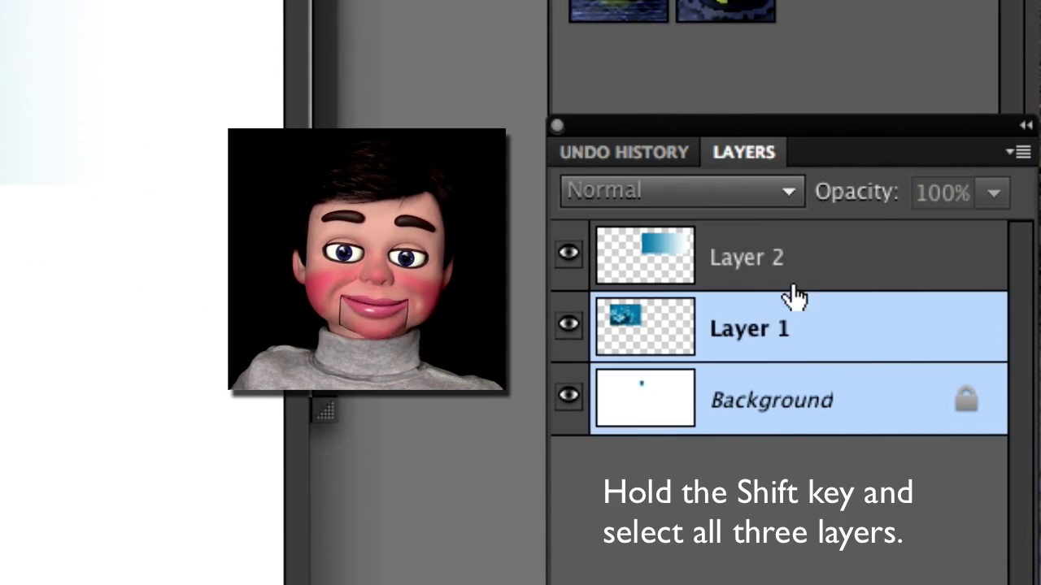
shift+click(793, 282)
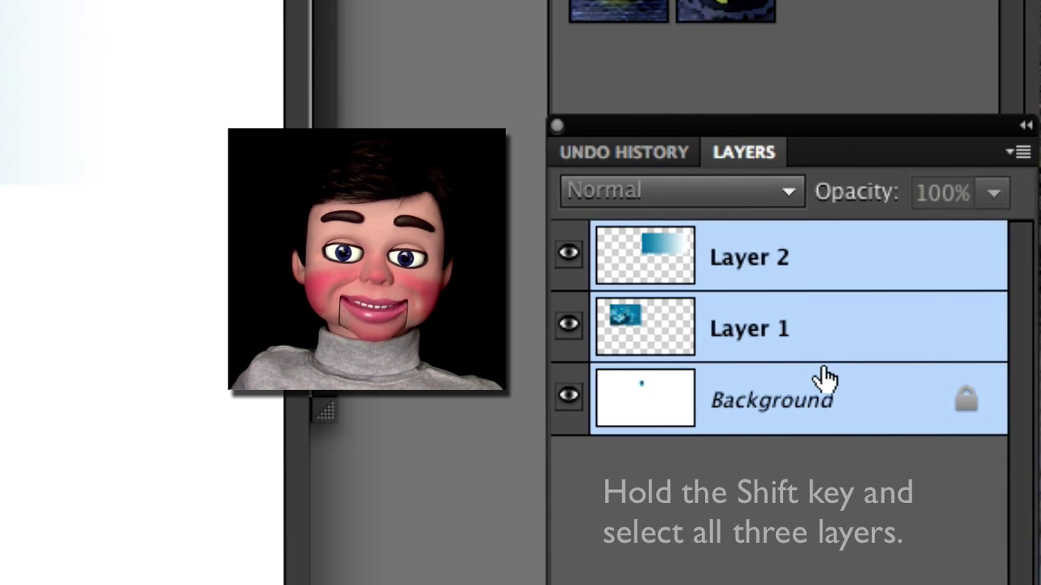
right_click(817, 345)
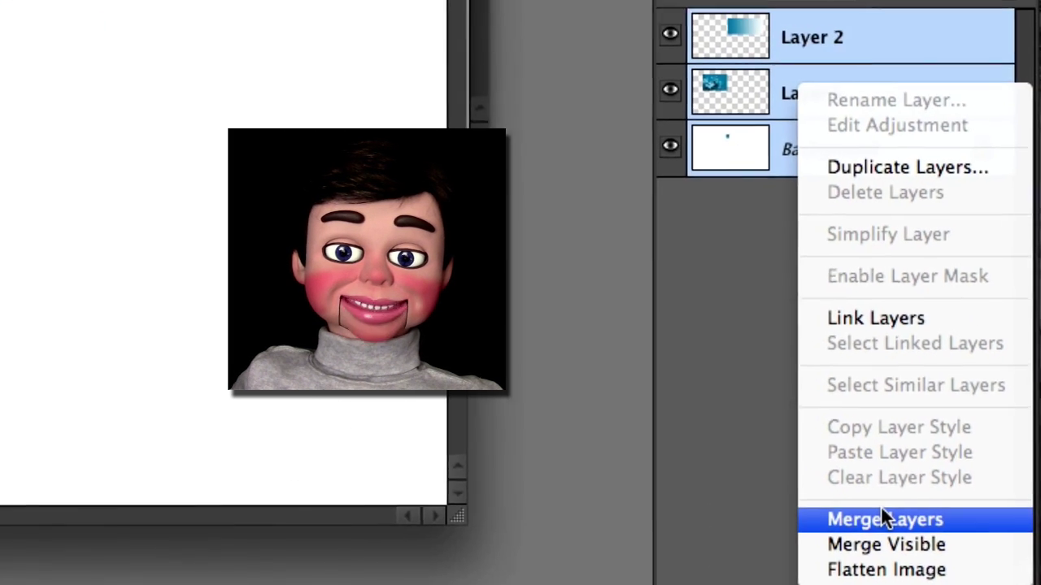
click(837, 492)
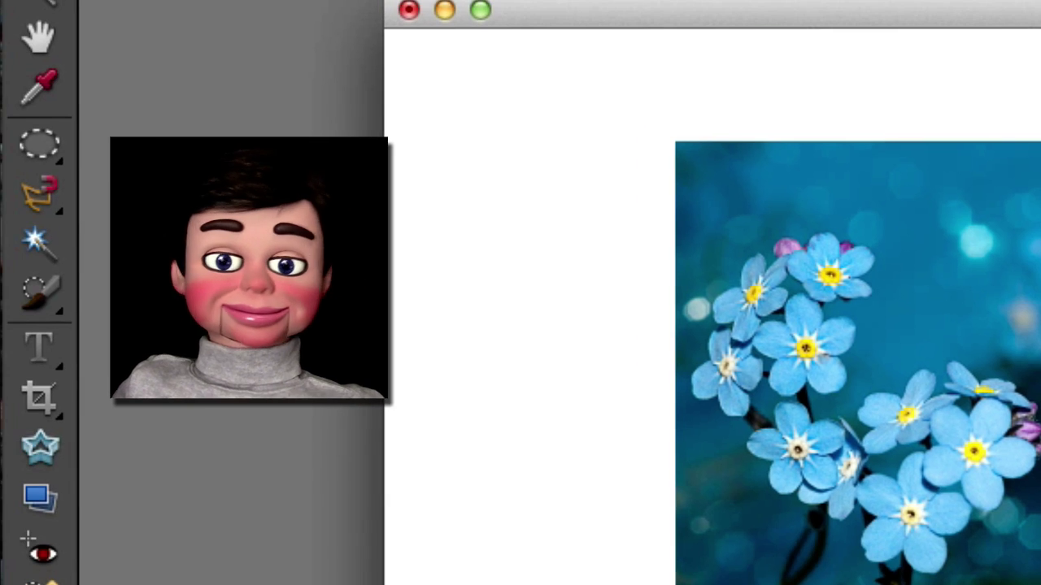
Step: Sample a gold text colour and type 'BlueFlowers.com' on the gradient banner
key(t)
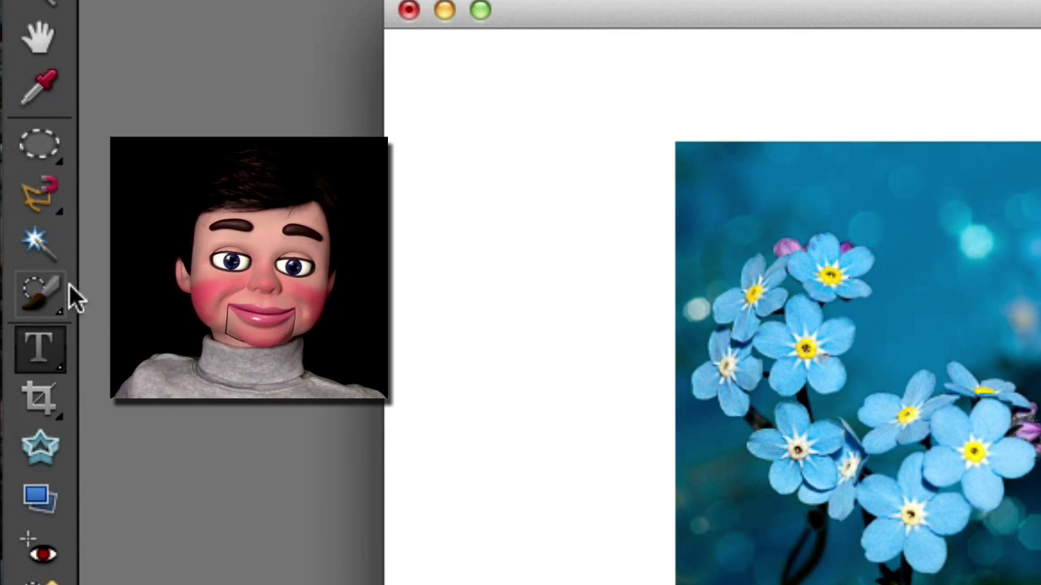
click(42, 90)
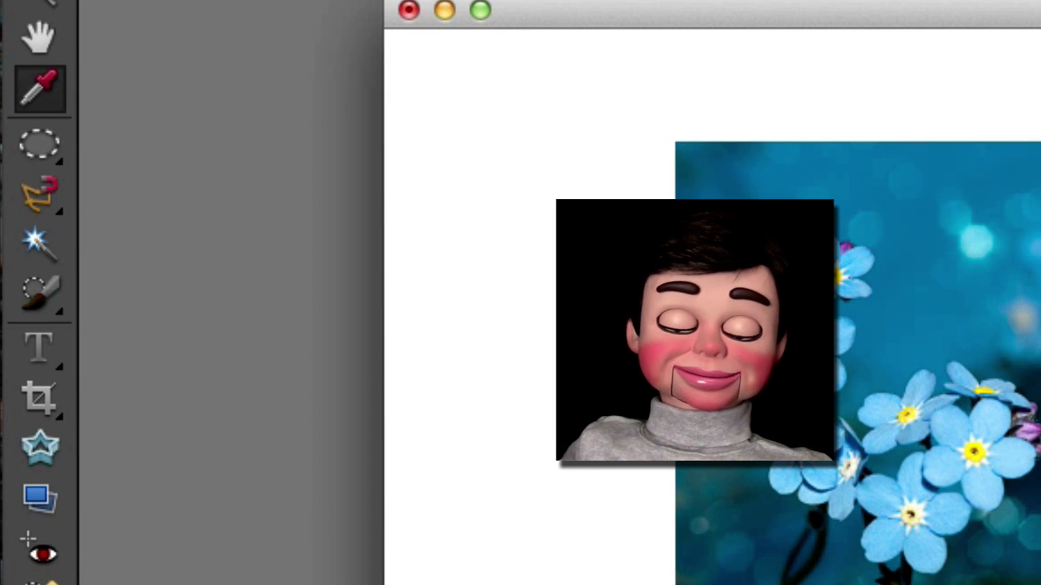
click(39, 348)
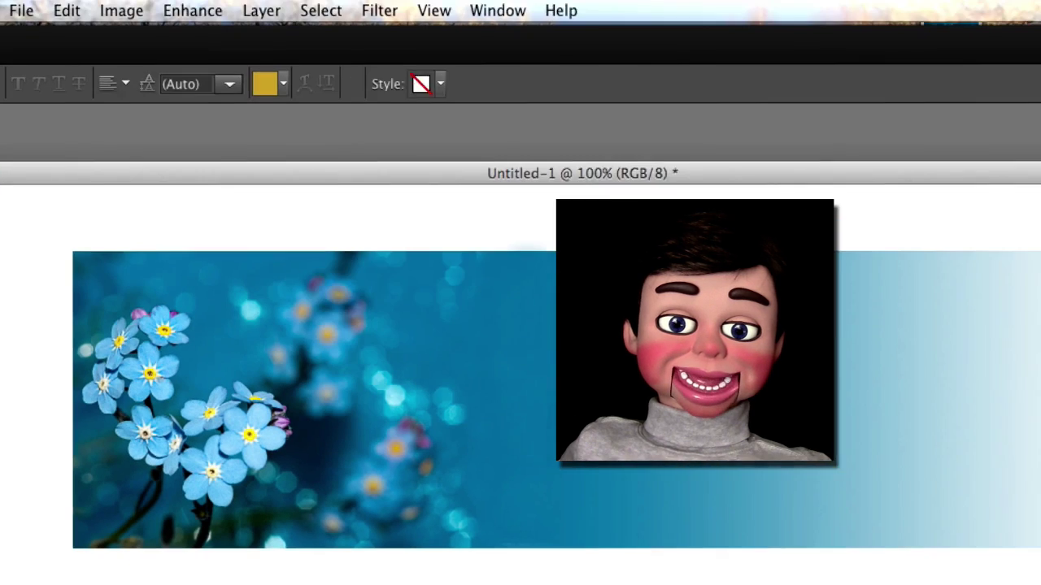
click(650, 300)
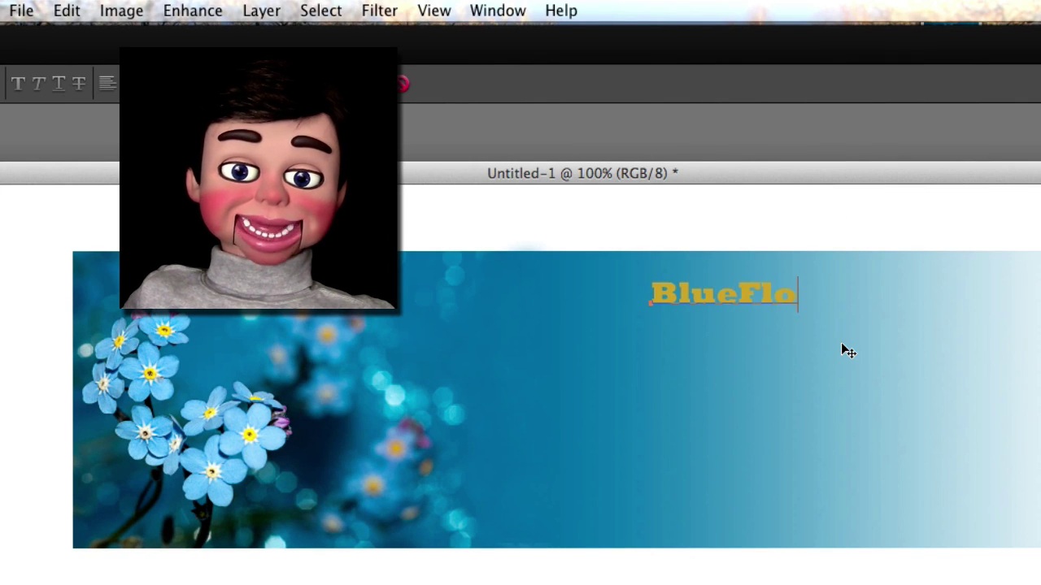
text(BlueFlowers)
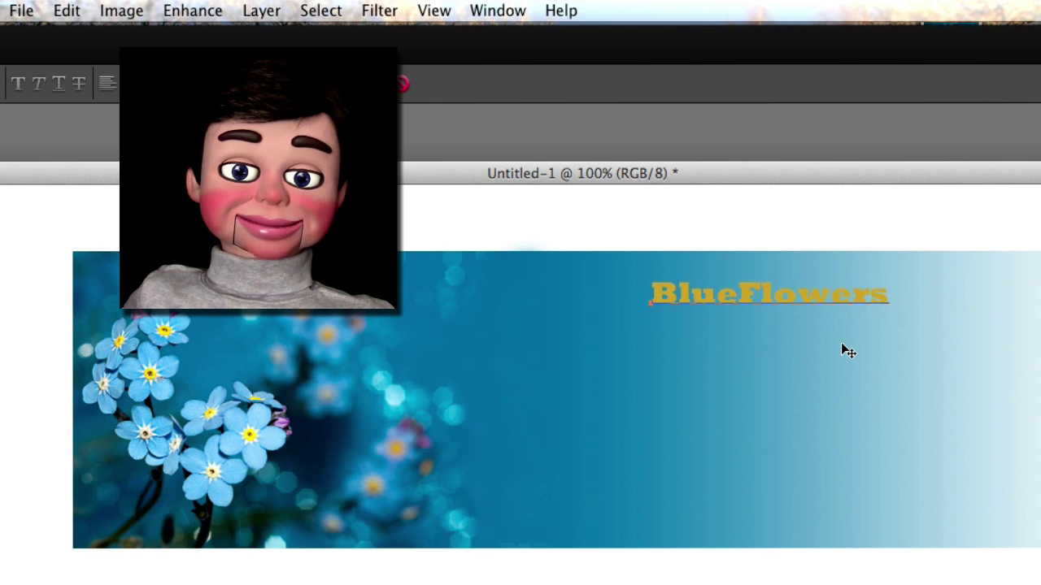
text(.com)
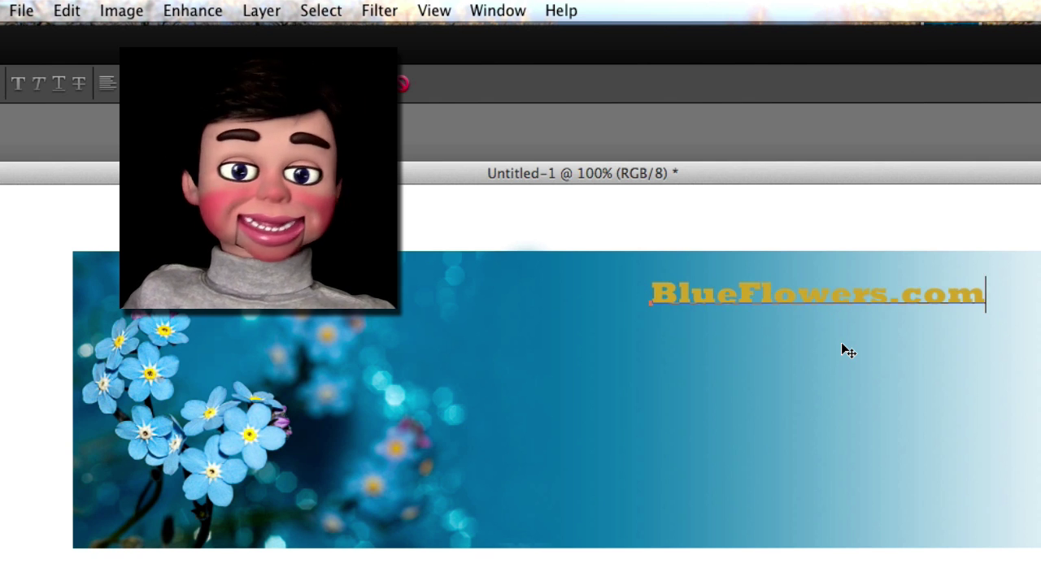
key(KP_Enter)
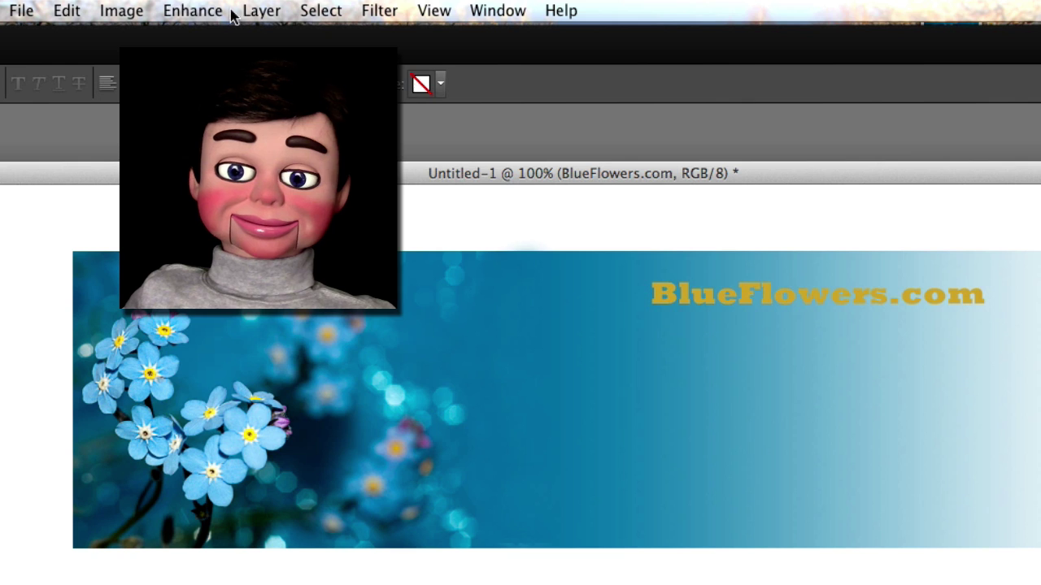
Step: Add a drop shadow to the BlueFlowers.com text with opacity lowered to 52%
click(265, 11)
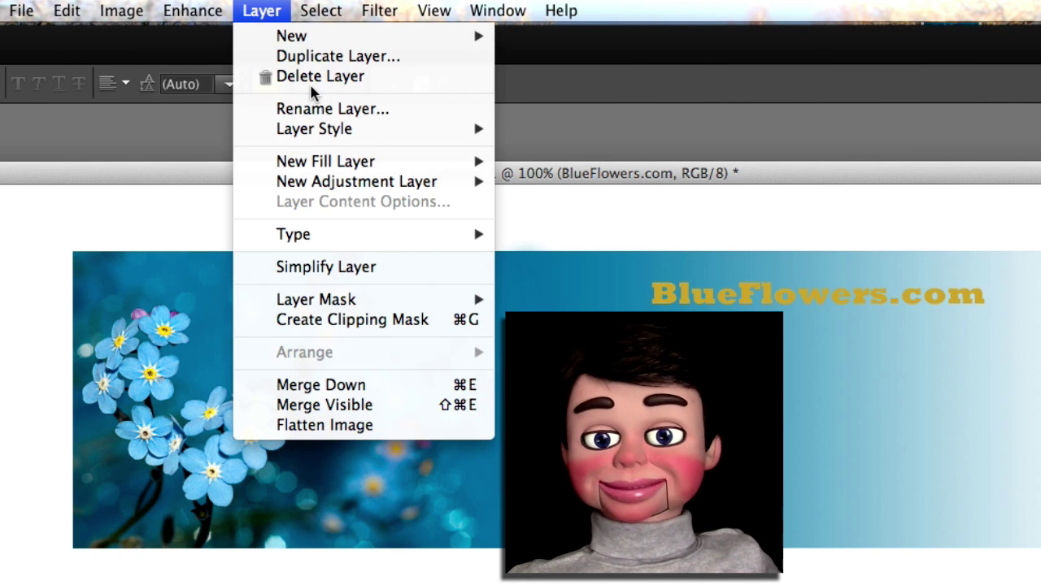
mouse_move(350, 130)
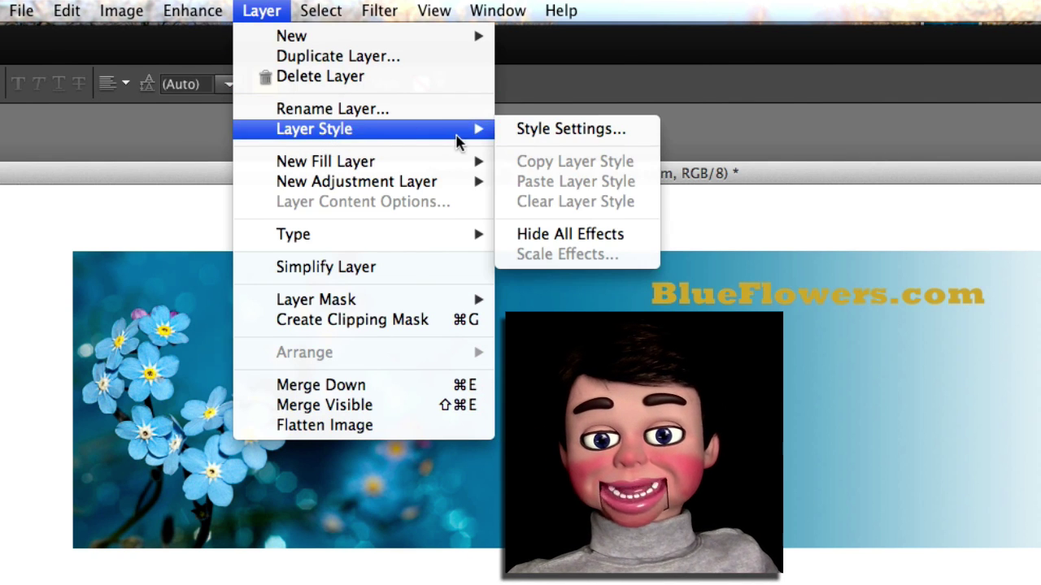
click(521, 130)
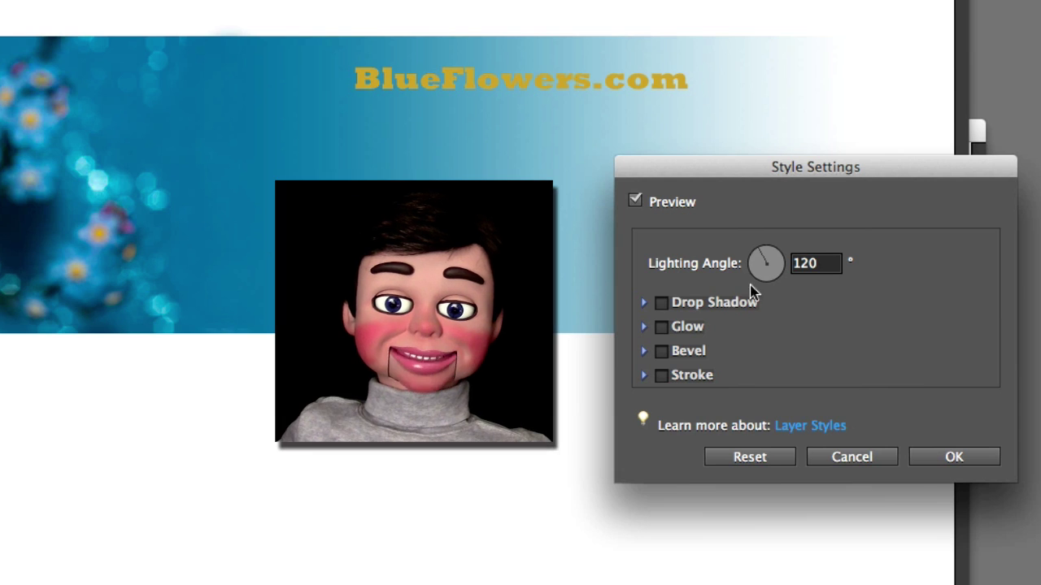
click(662, 303)
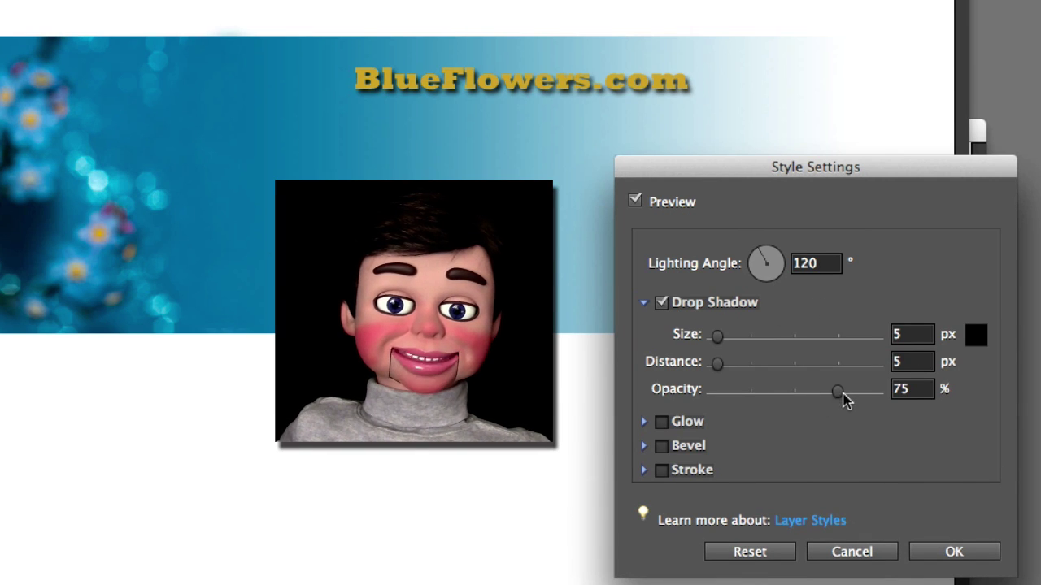
drag(843, 398, 799, 409)
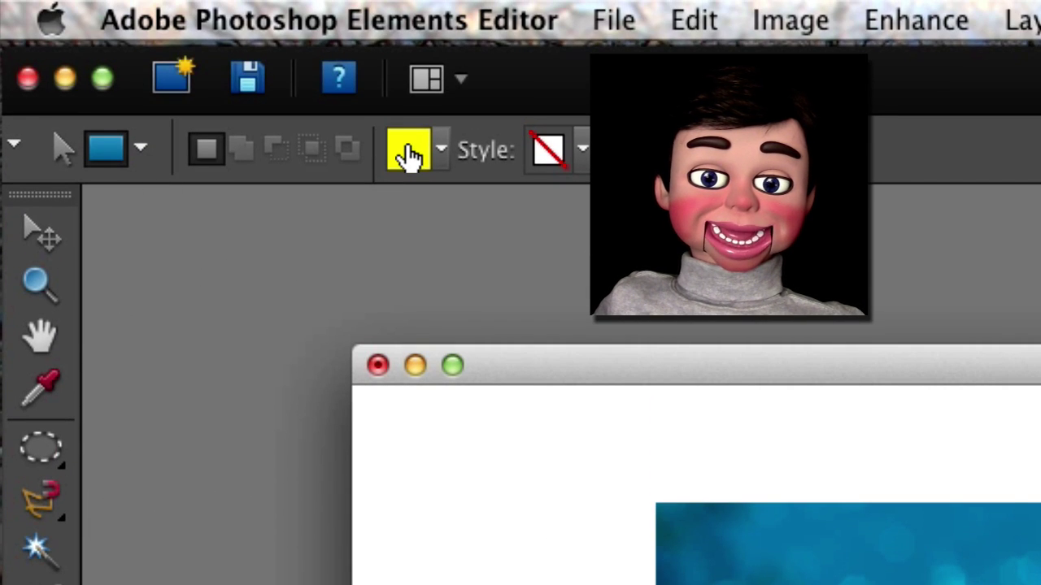
Step: Sample the pale yellow f7e9ac from a flower's centre as the shape colour
click(439, 149)
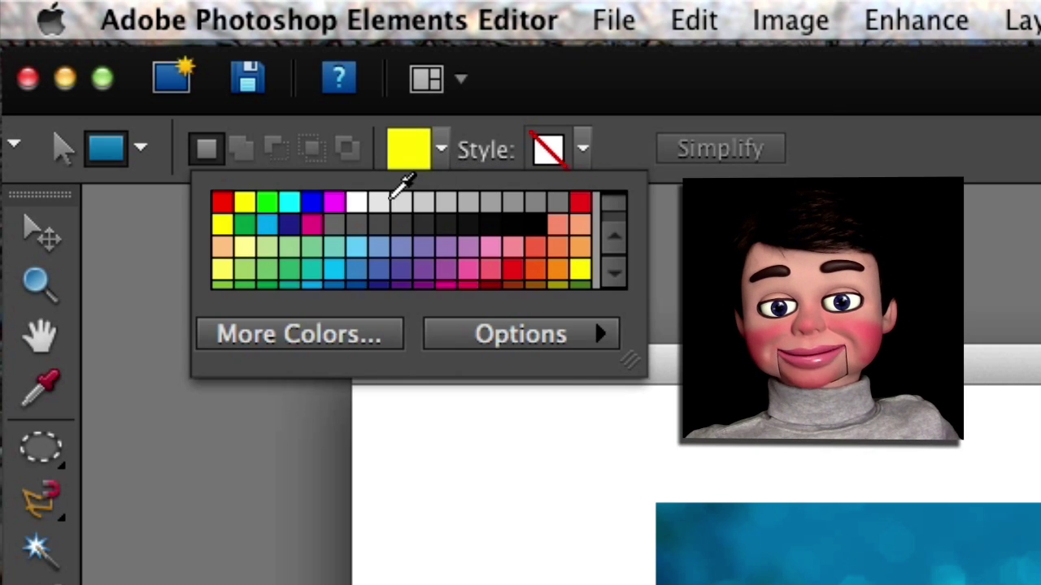
click(333, 201)
click(409, 149)
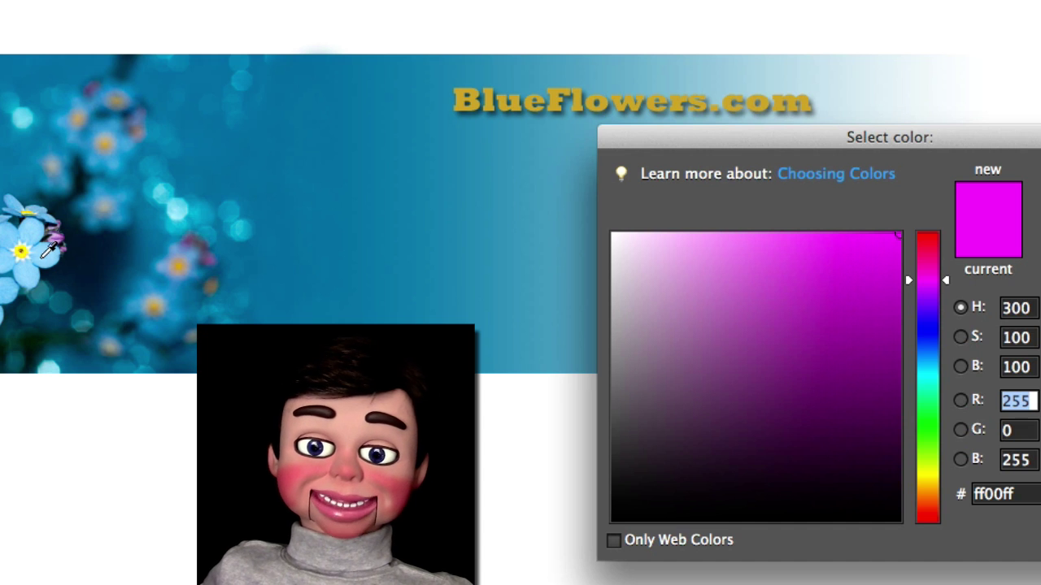
click(24, 249)
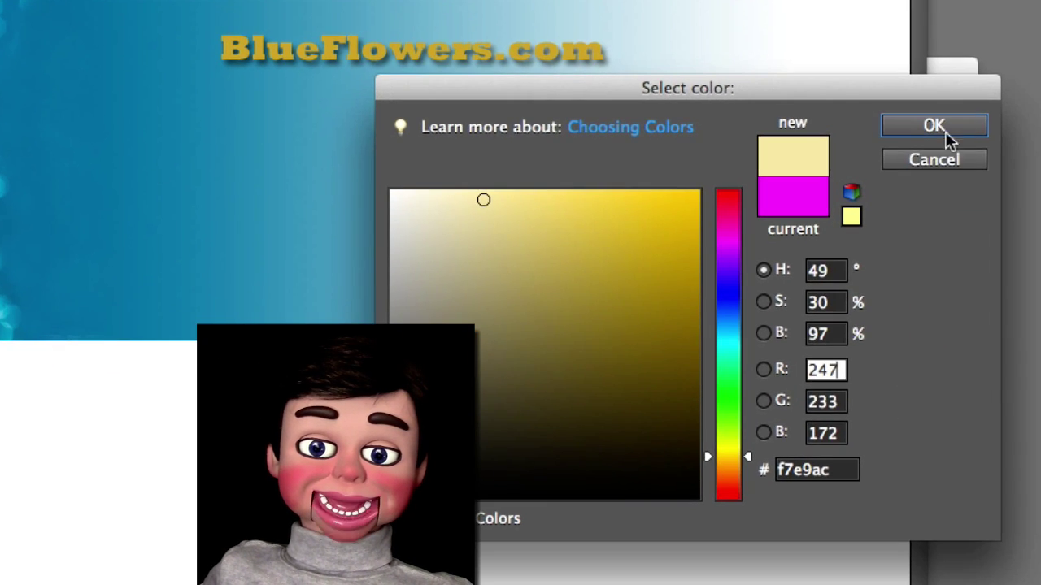
Step: Confirm the pale yellow and draw a rectangle, Shape 1, filling the canvas beneath the BlueFlowers.com banner
click(962, 128)
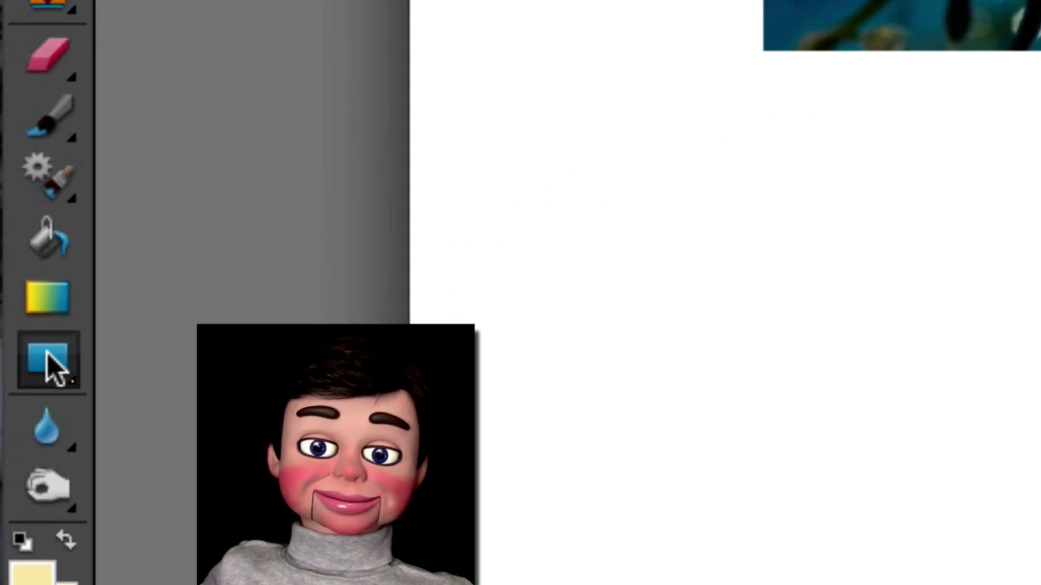
click(49, 357)
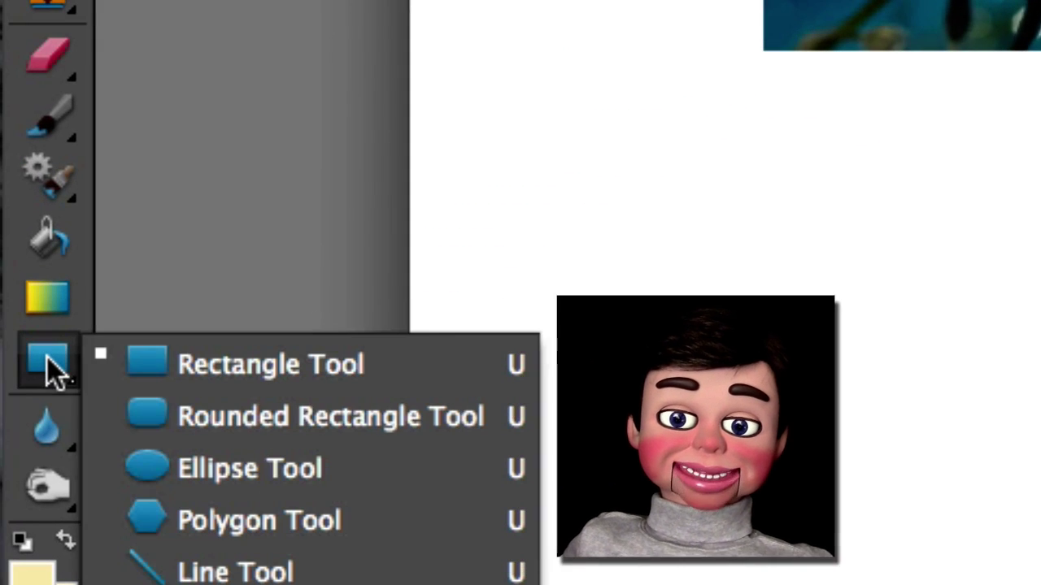
click(338, 201)
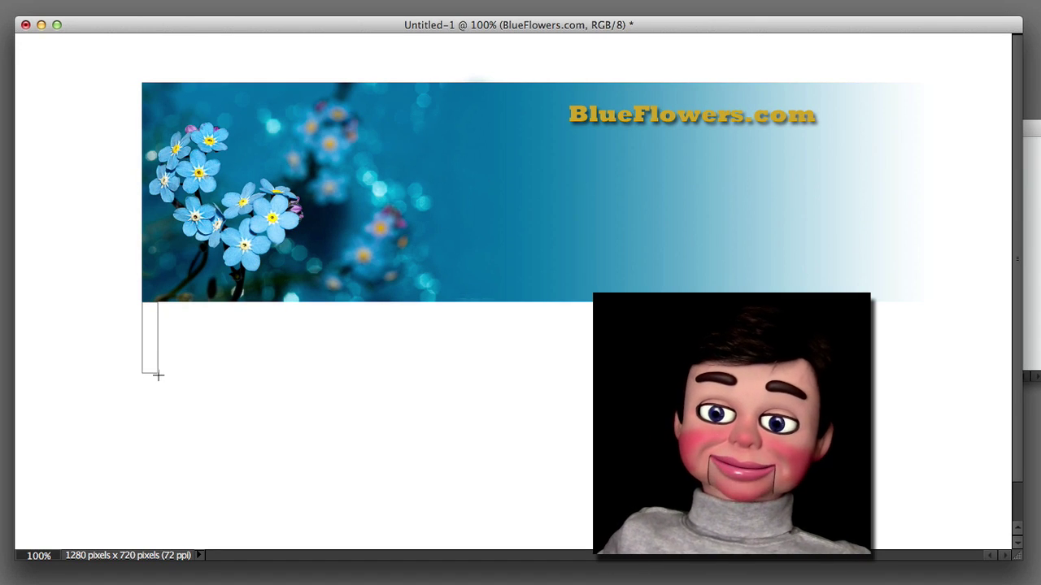
drag(288, 473, 790, 535)
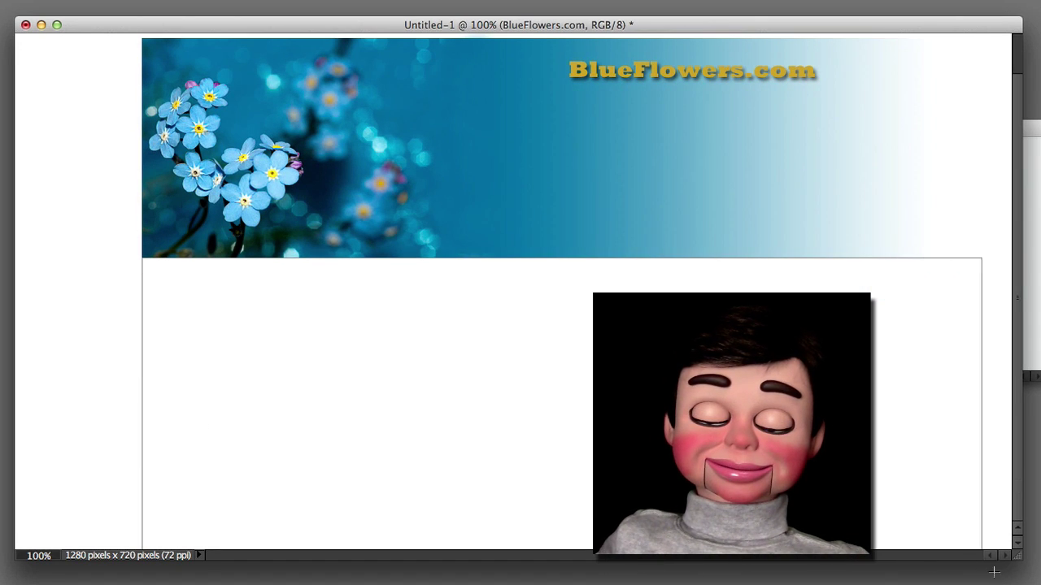
drag(1022, 575, 1023, 578)
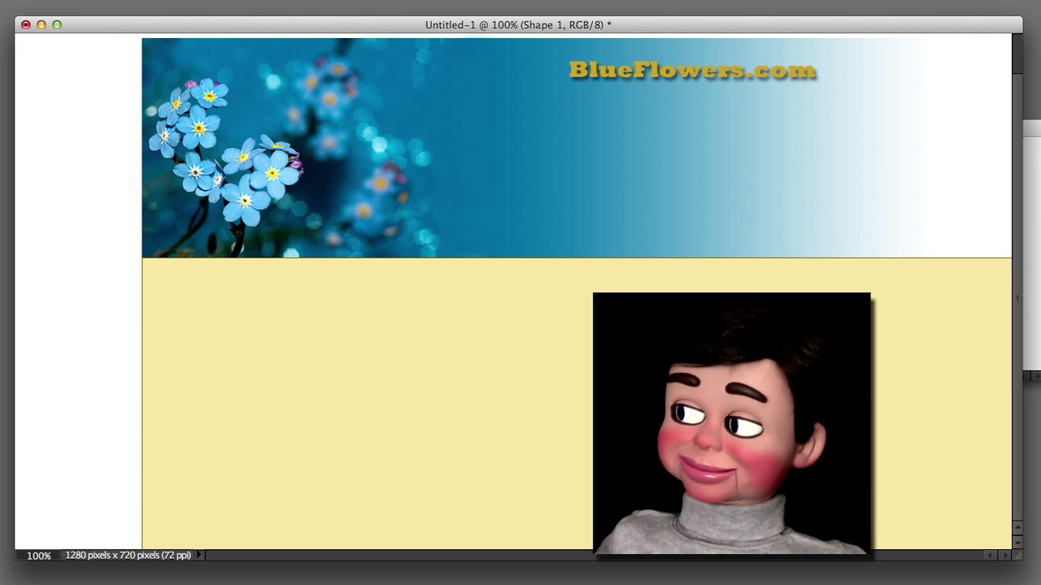
scroll(576, 284, up, 3)
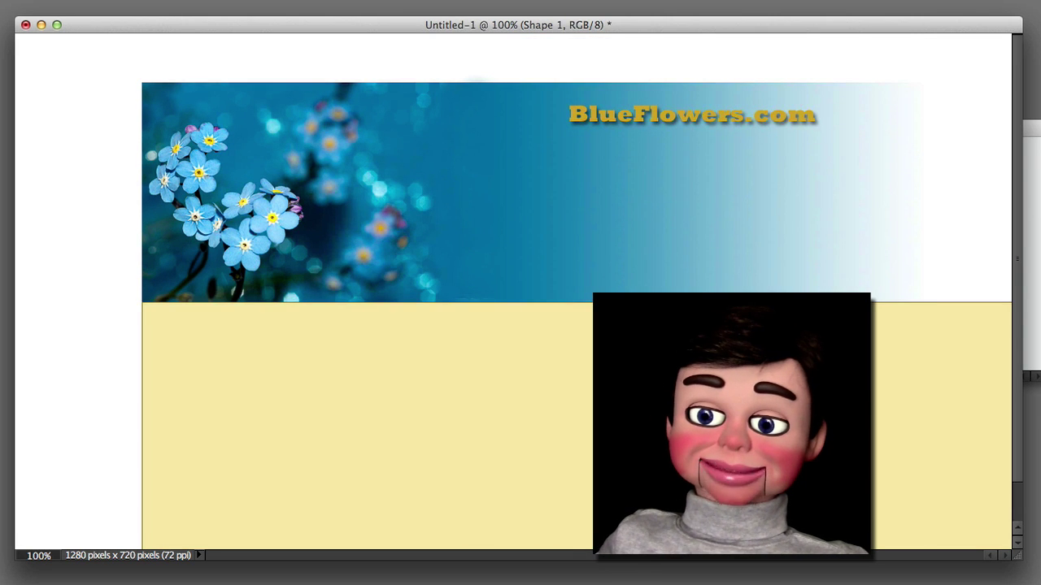
Step: Crop Untitled-1 to 1115 × 620 pixels around the banner and yellow rectangle
key(alt+[)
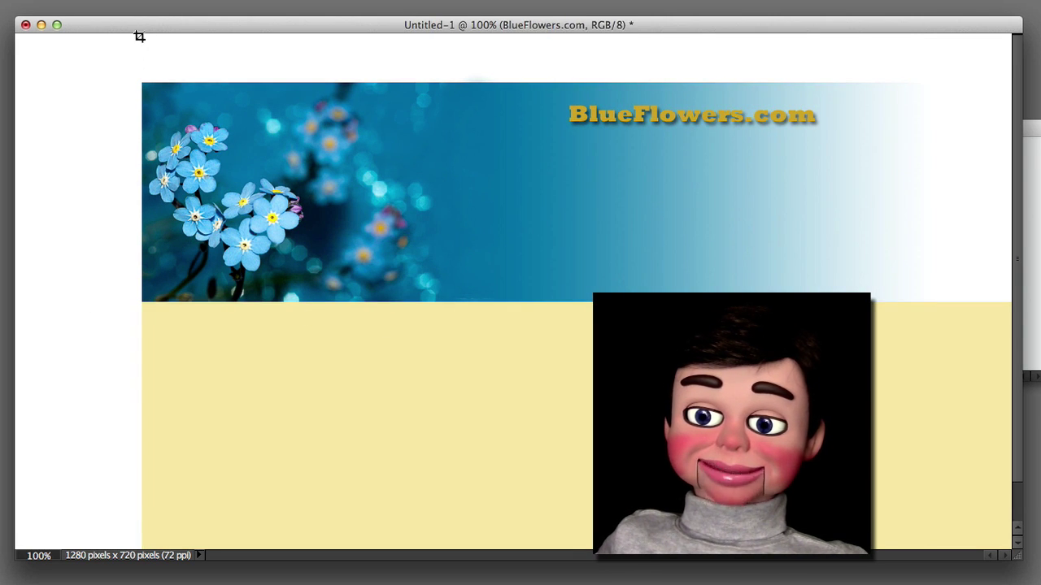
drag(172, 123, 1016, 532)
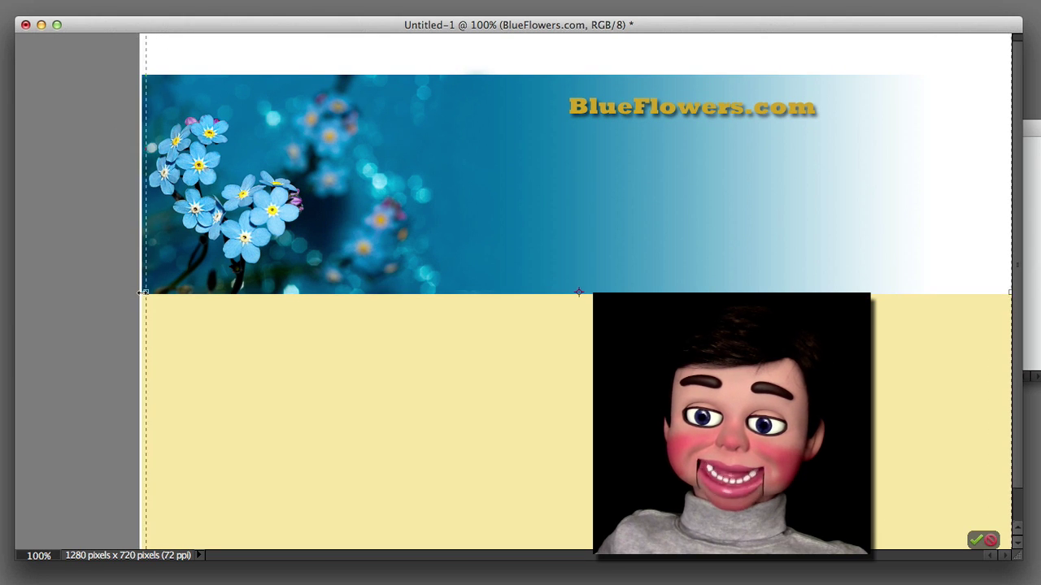
click(975, 543)
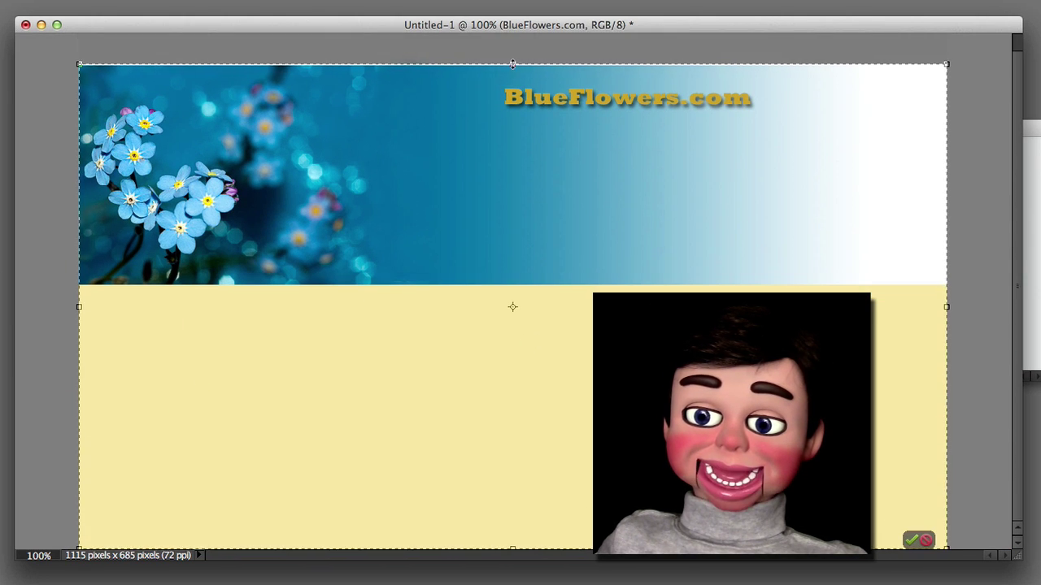
click(911, 540)
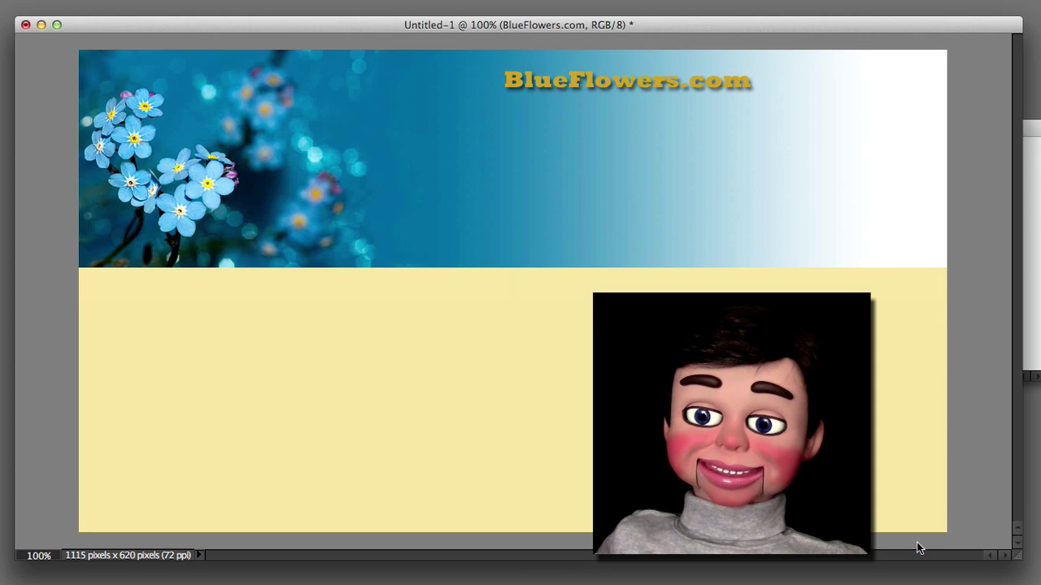